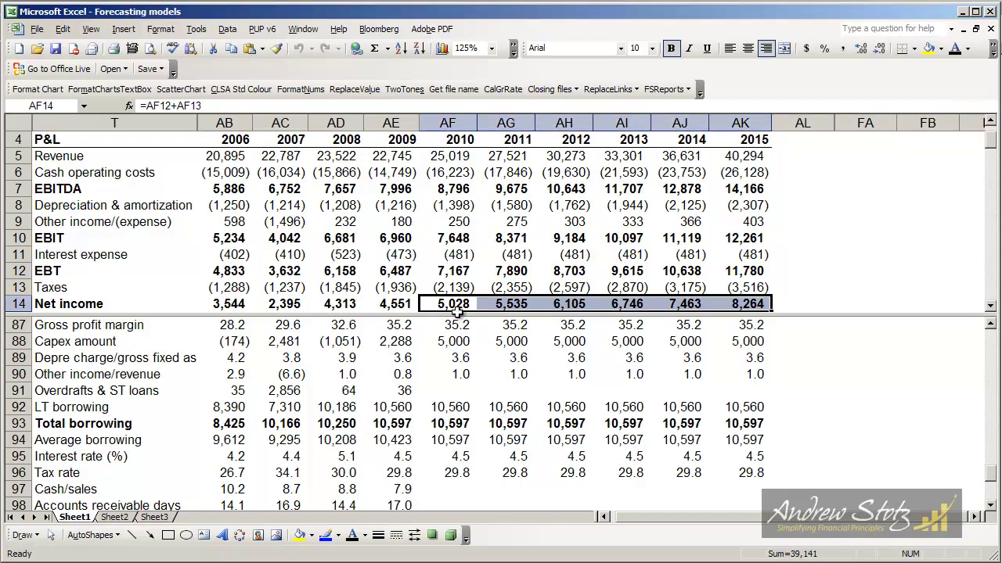
- Inspect the 2009 cash/sales ratio formula and the earlier-year formulas
key("Up")
key("Up")
key("Down")
key("Down")
key("Down")
key("Down")
key("Down")
key("Down")
key("Down")
key("Down")
key("Down")
key("Down")
key("Down")
key("Down")
key("Down")
key("Down")
key("Down")
key("Down")
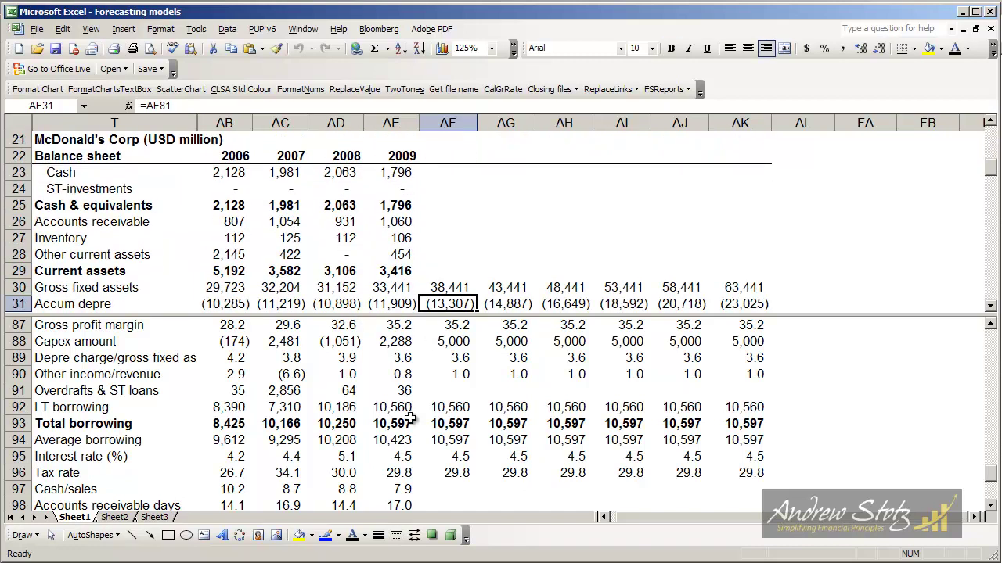
left_click(403, 490)
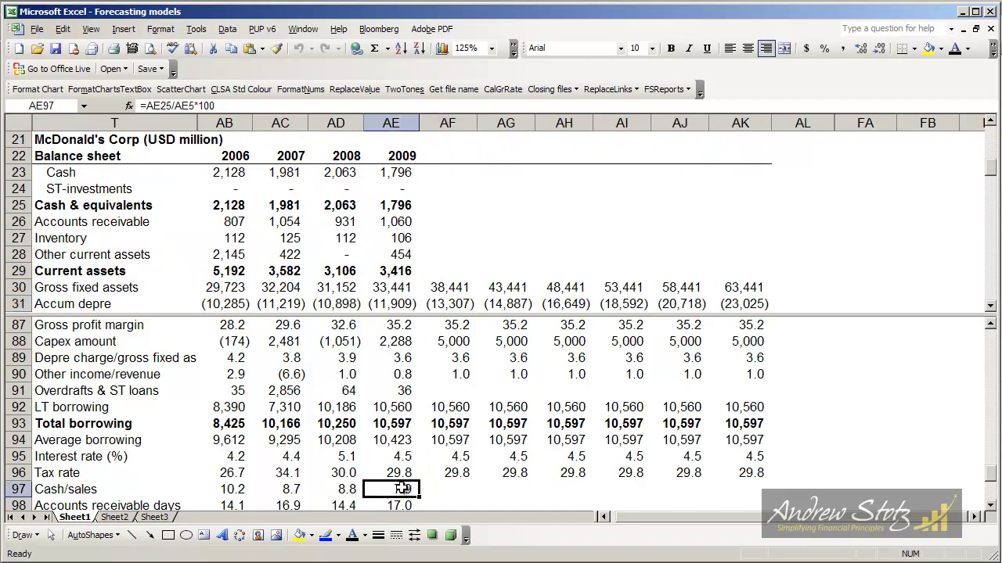
key("F2")
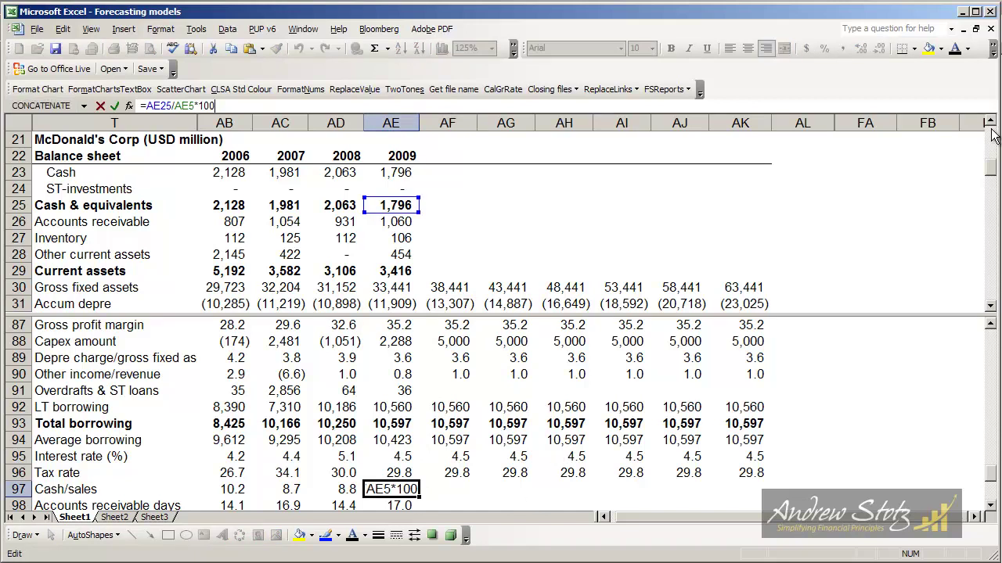
scroll(995, 141, "up", 7)
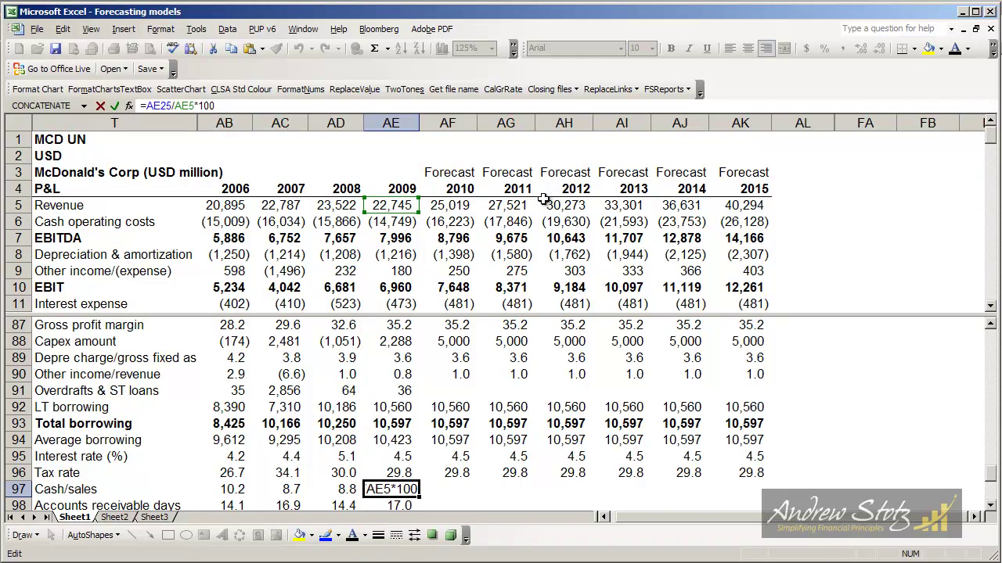
left_click(992, 274)
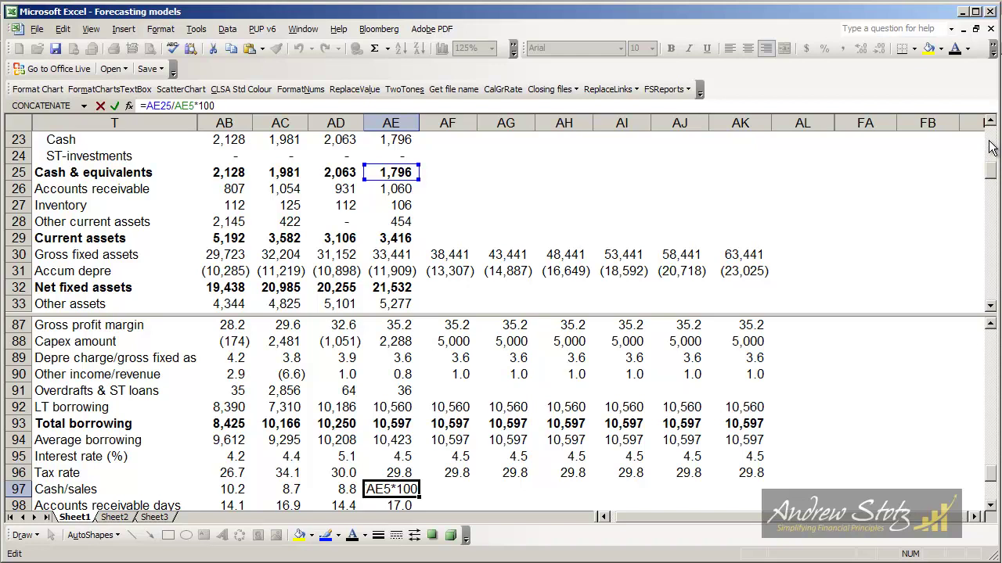
key("Return")
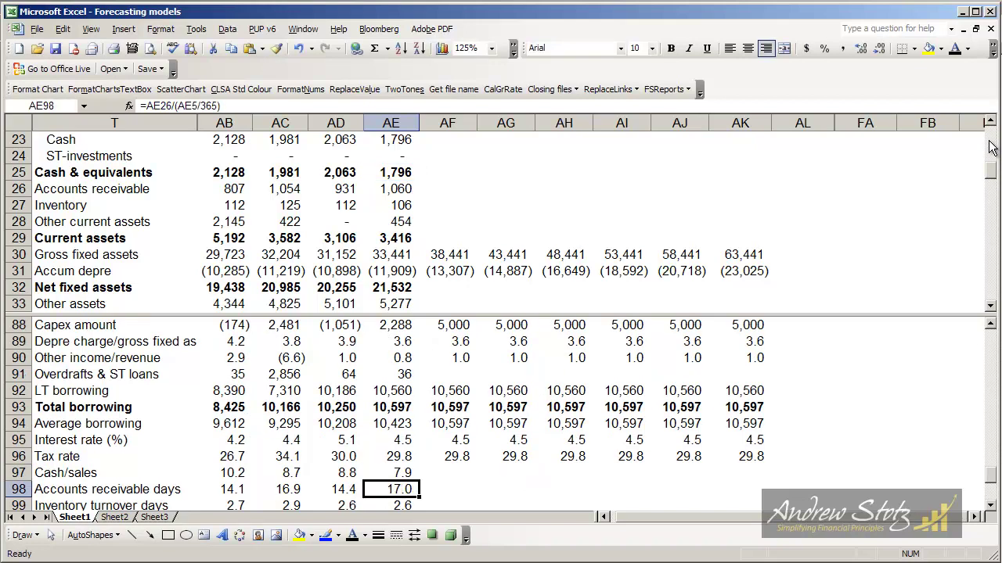
key("Up")
key("Left")
key("Left")
key("Left")
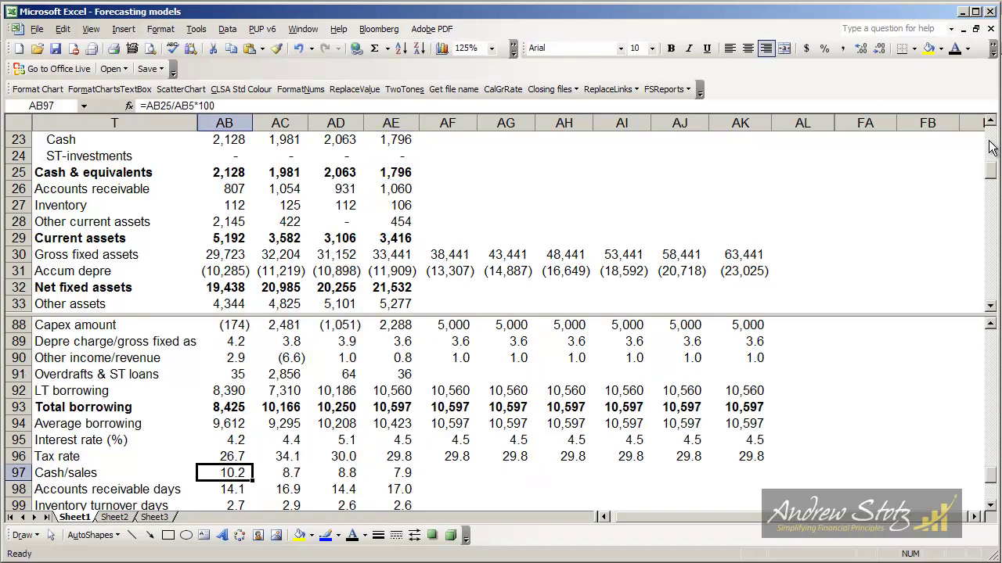
- Show the 2010–2015 cash/sales forecasts of 7.9 in automatic black font
key("Right")
key("Right")
key("Right")
key("Right")
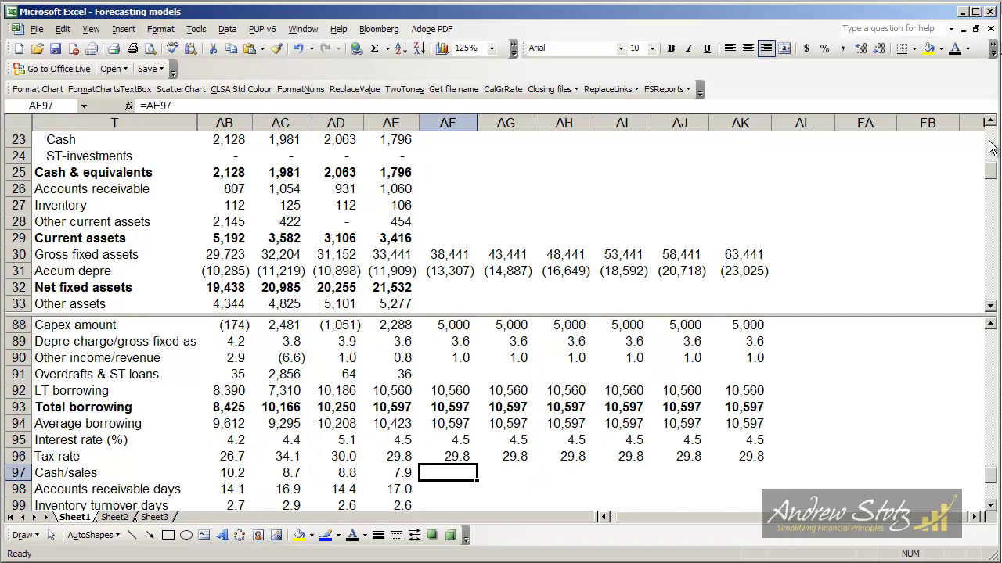
key("ctrl+shift+Right")
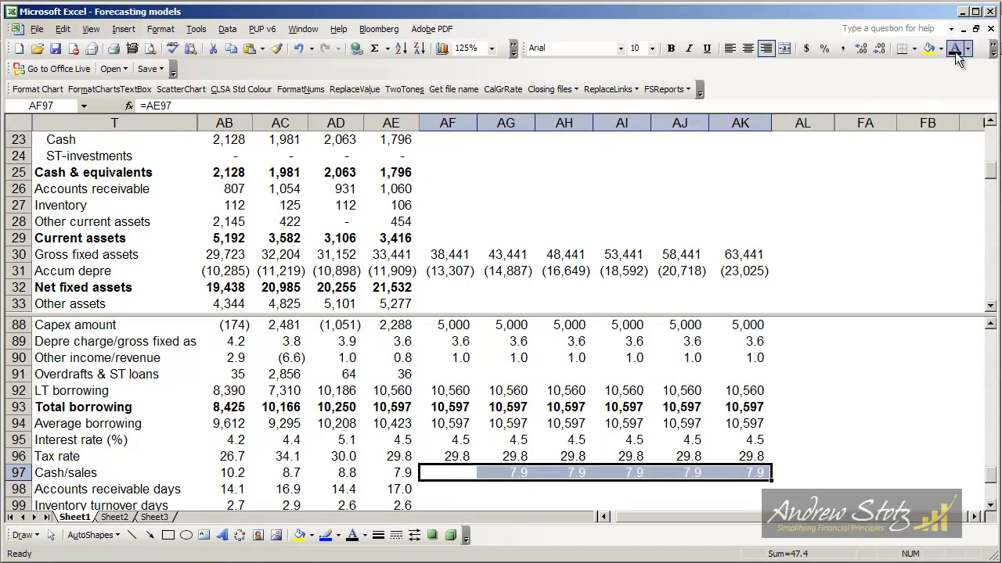
left_click(954, 51)
key("shift+BackSpace")
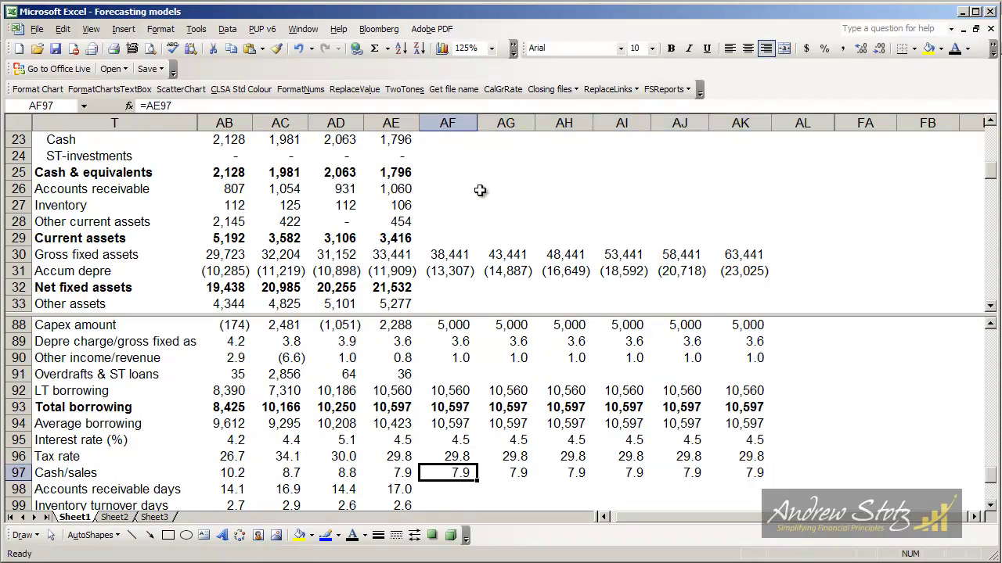
- Reveal the 2010–2015 Cash & equivalents forecasts (1,976 to 3,182) and inspect the 2010 Cash formula
left_click(458, 161)
key("Up")
key("Up")
key("Up")
key("Down")
key("Down")
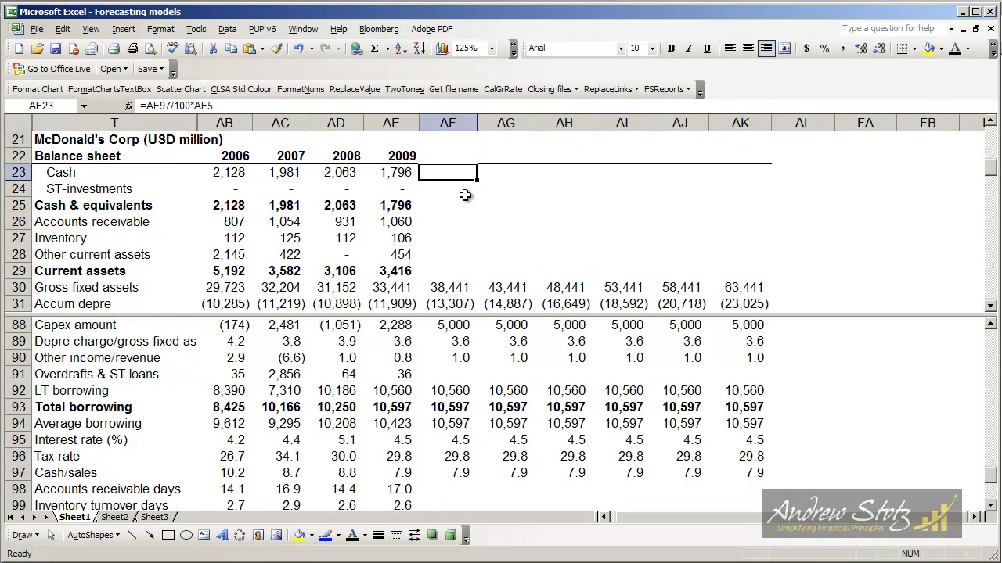
left_click(397, 206)
key("Up")
key("Up")
key("Down")
key("Down")
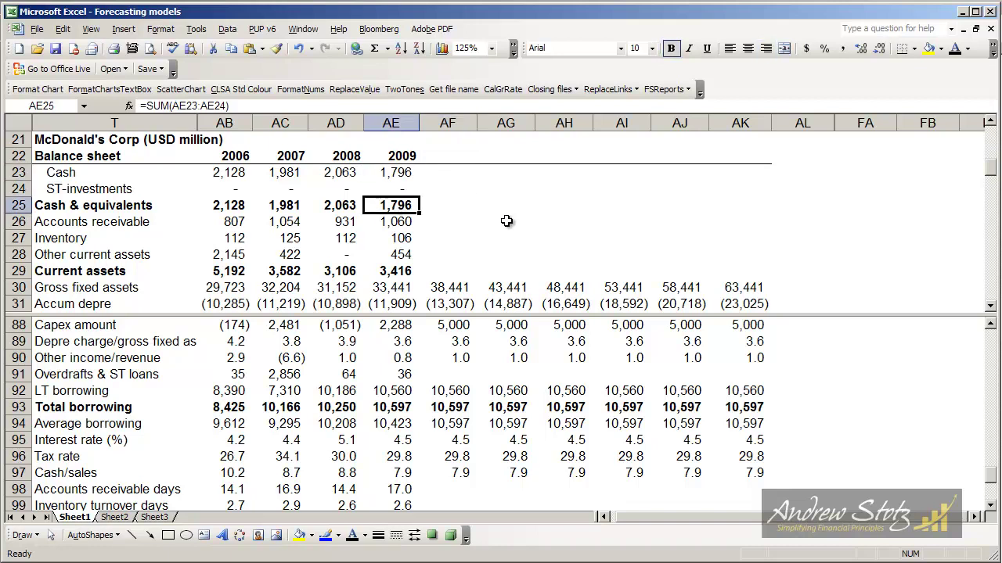
key("Right")
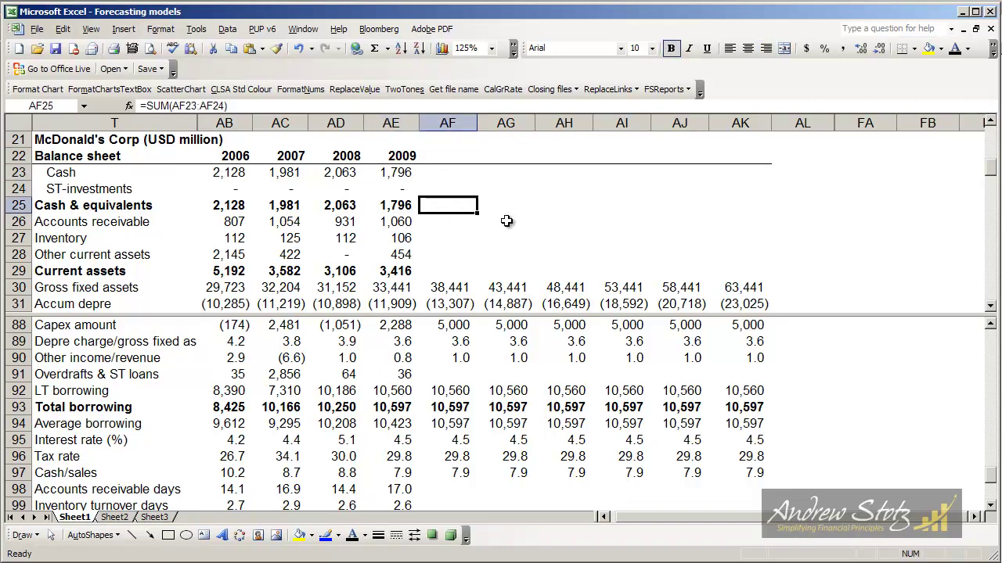
key("shift+Right")
key("shift+Right")
key("shift+Right")
key("shift+Right")
key("shift+Right")
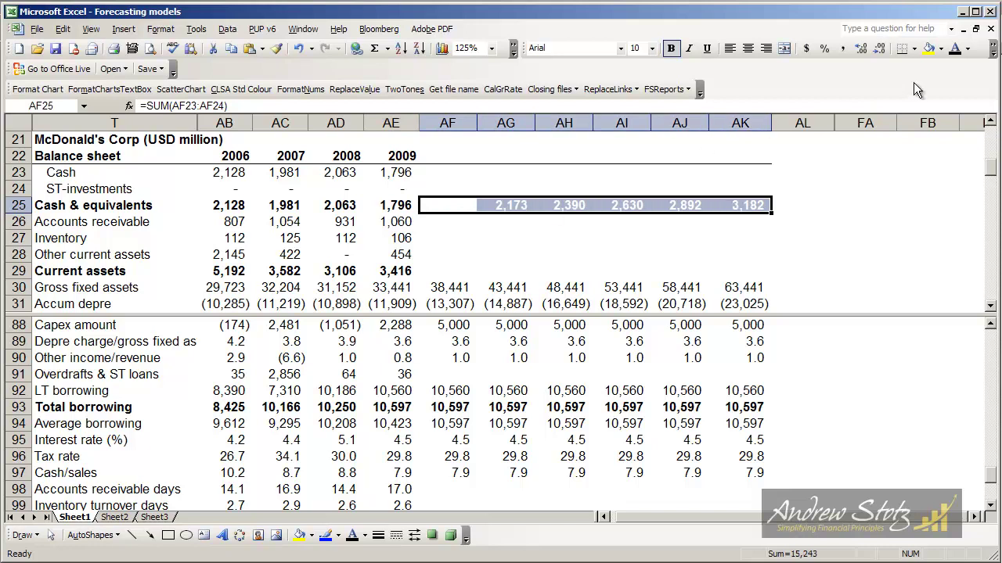
left_click(953, 50)
key("shift+BackSpace")
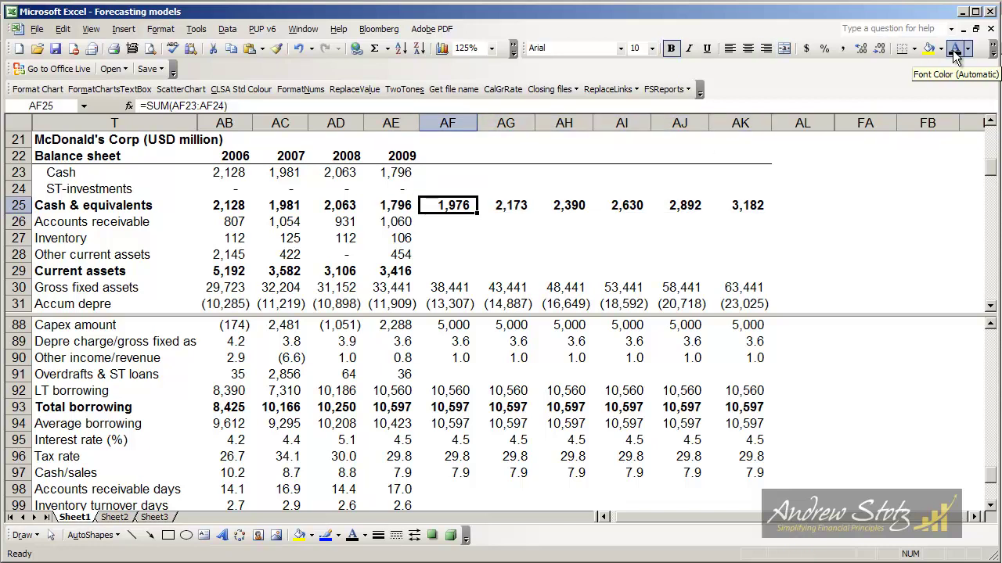
key("Up")
key("Up")
key("F2")
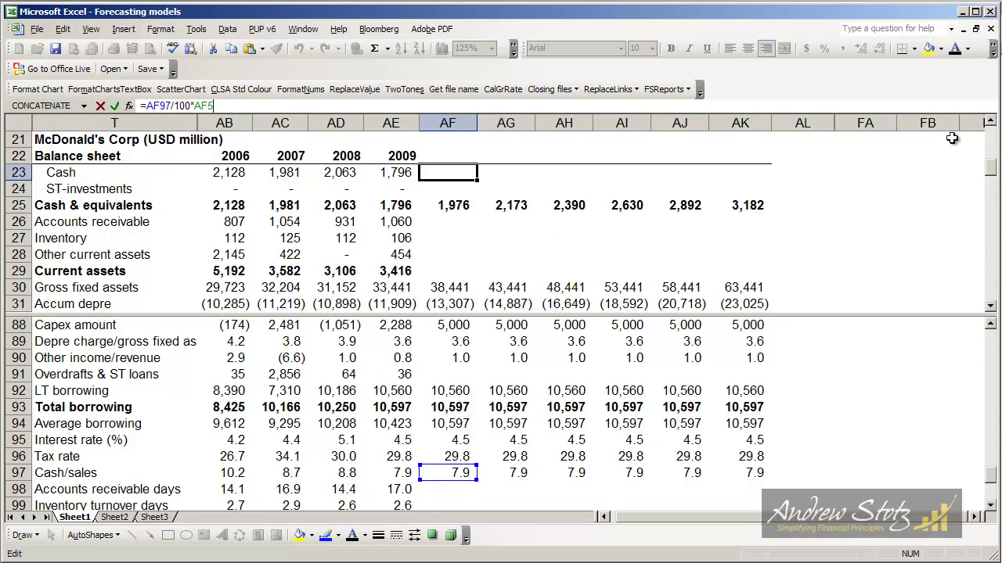
- Check the 2010–2015 Cash forecasts against the 2008–2009 Cash & equivalents totals
left_click(997, 139)
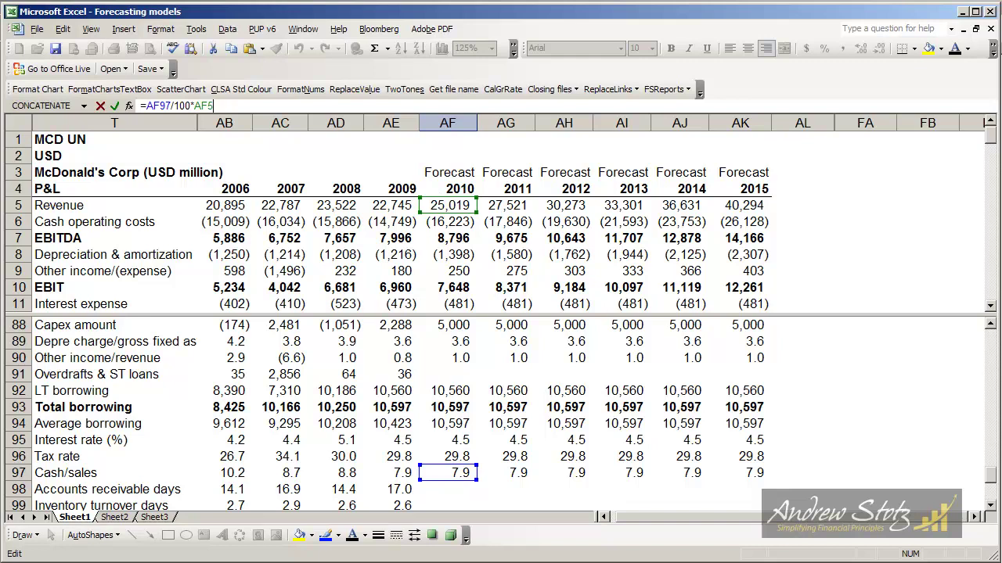
key("Up")
key("Up")
key("Down")
key("Down")
key("Down")
key("Down")
key("Up")
key("Up")
key("Up")
key("ctrl+shift+Right")
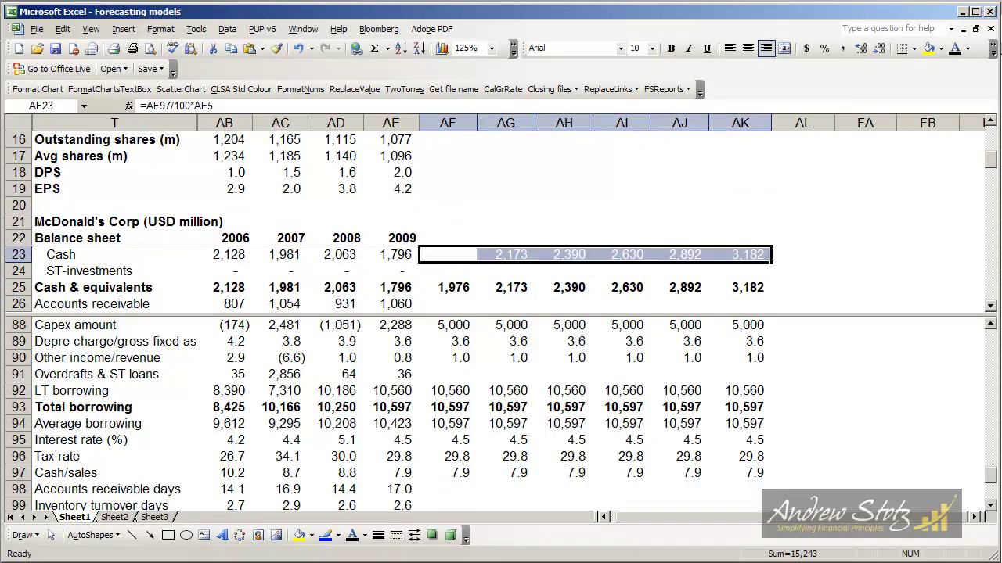
key("Down")
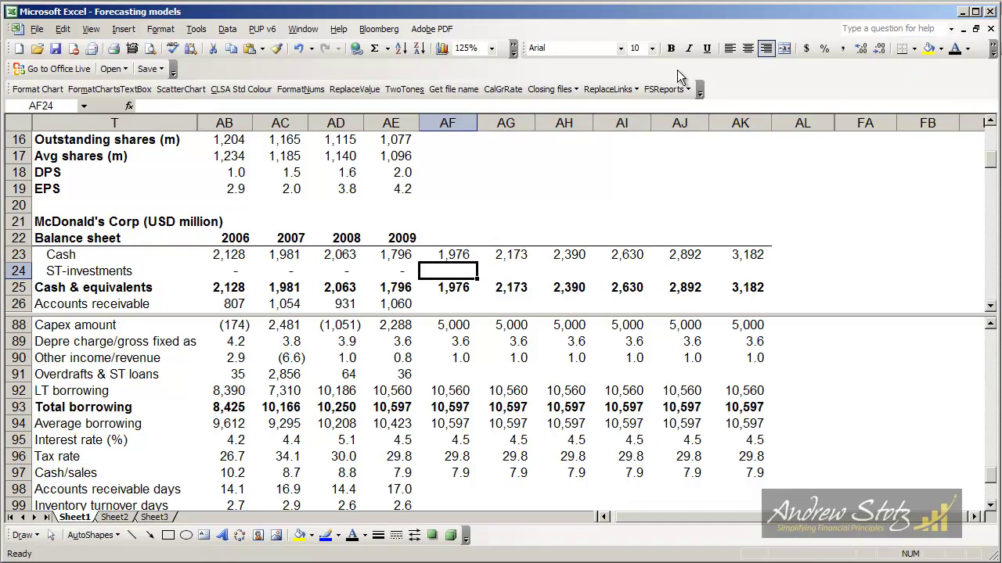
key("Up")
key("Down")
key("Down")
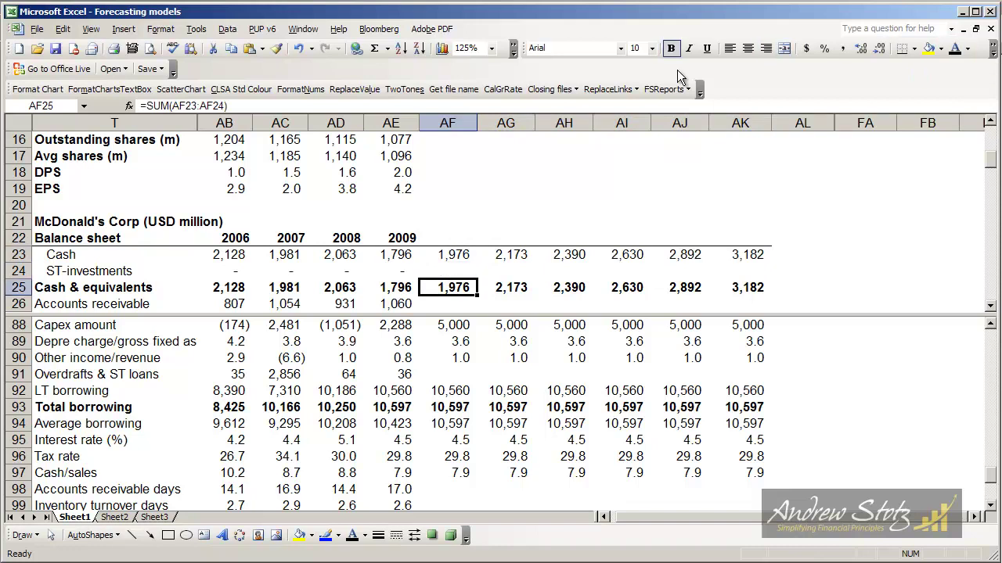
key("Left")
key("Left")
key("Left")
key("Right")
key("Right")
key("Right")
key("Right")
key("ctrl+Right")
key("Left")
key("Left")
key("Left")
key("Left")
key("Left")
key("Left")
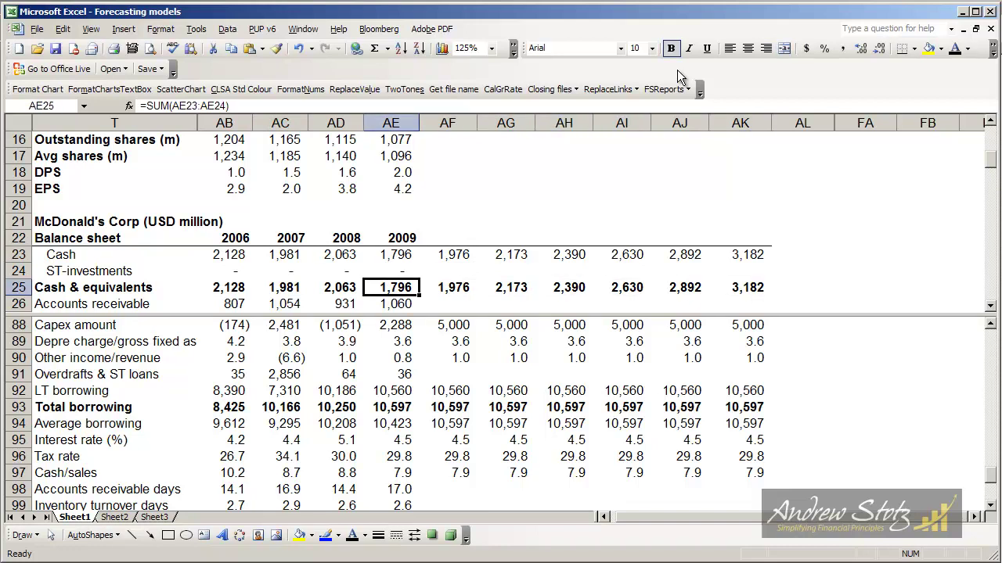
- Make the 2010–2015 year headings visible in black font
left_click(498, 153)
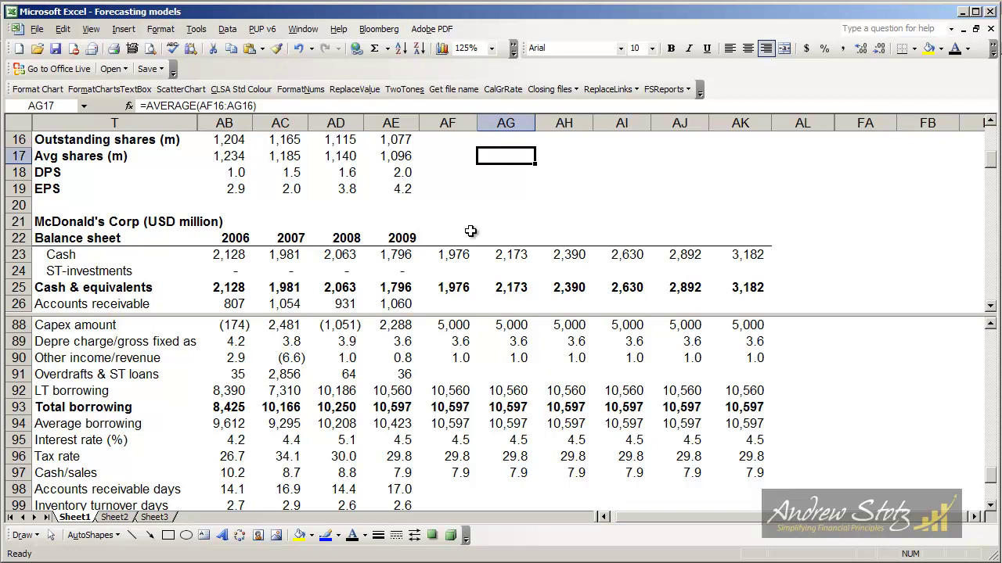
left_click_drag(459, 236, 756, 235)
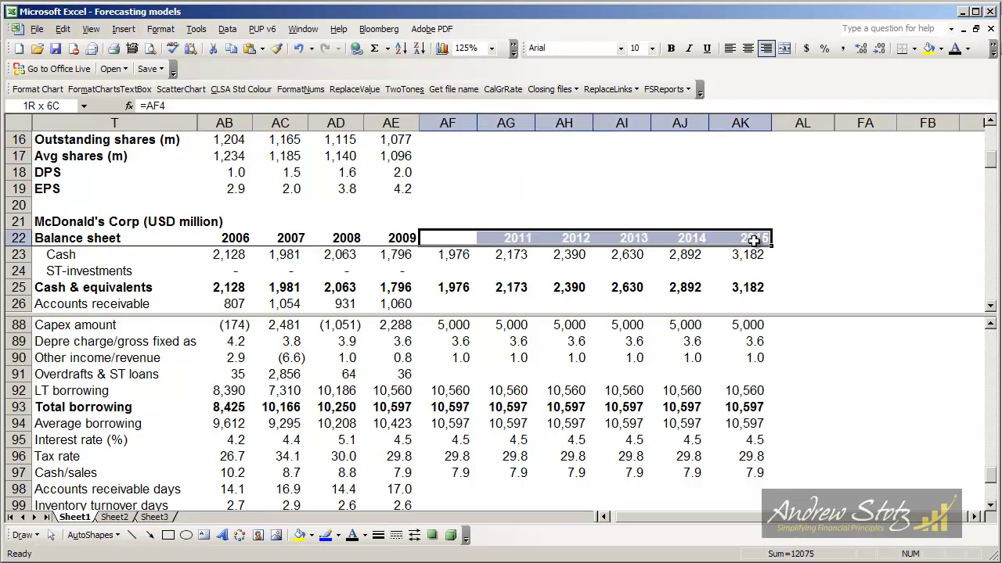
left_click(954, 48)
- Verify the 2009 receivable days formula =AE26/(AE5/365), which gives 17.0
left_click(451, 288)
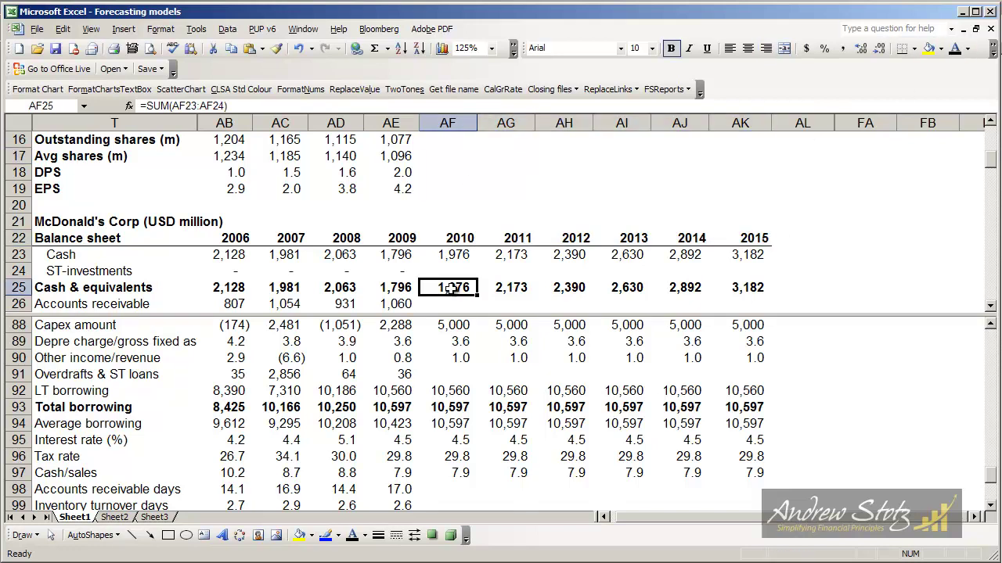
key("Down")
scroll(489, 479, "down", 1)
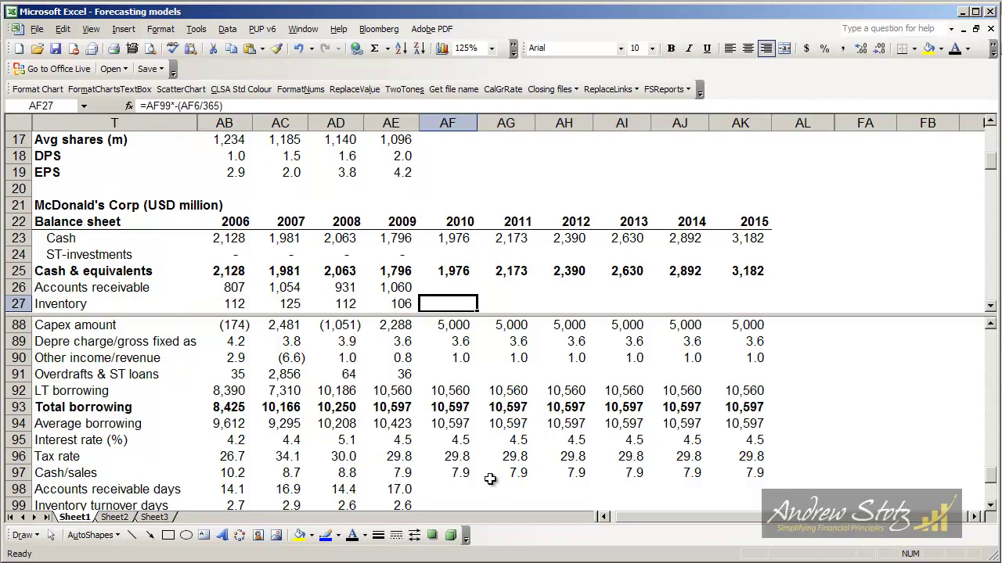
left_click(450, 490)
key("Left")
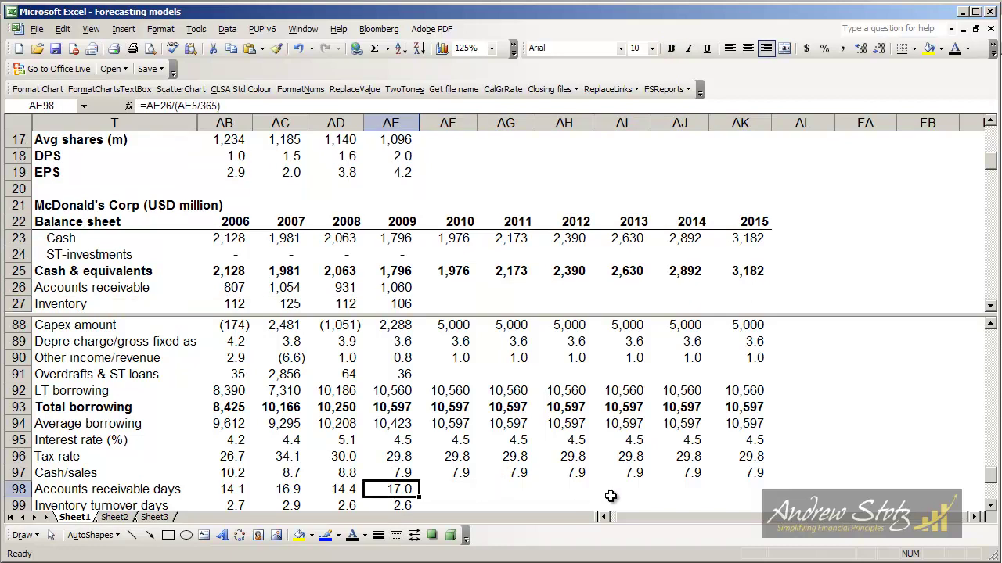
key("F2")
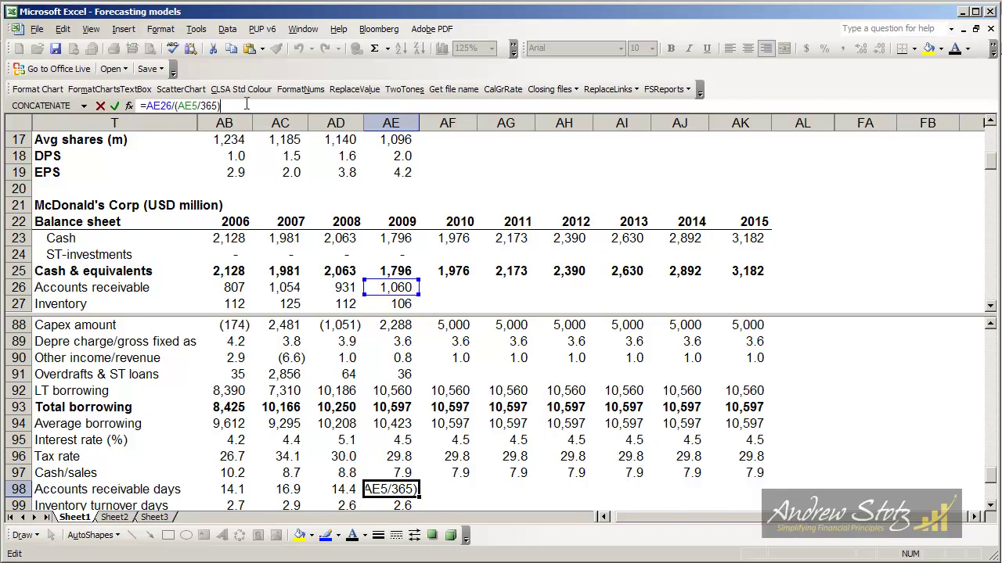
left_click_drag(221, 105, 146, 105)
left_click(226, 105)
key("Return")
left_click(397, 473)
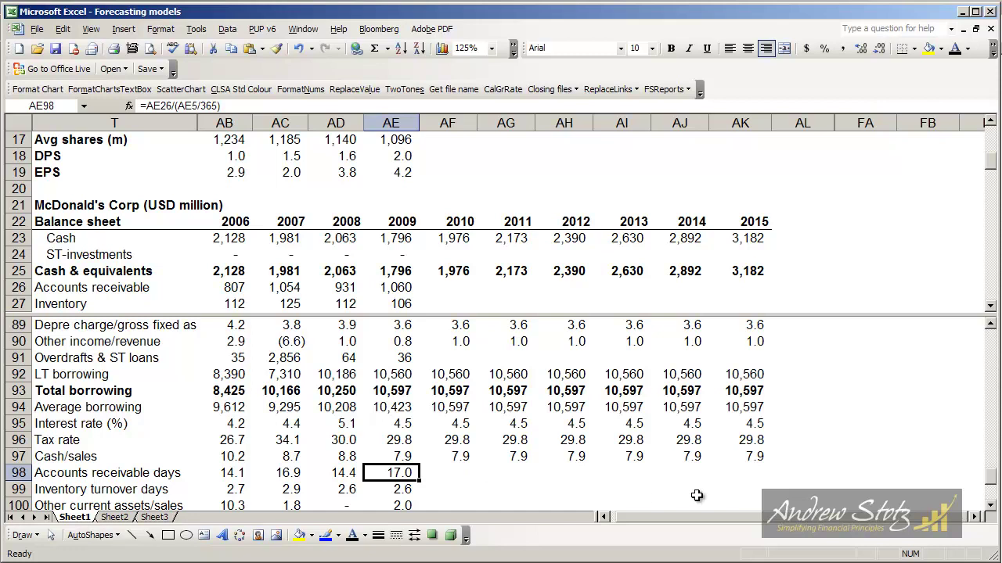
- Fill the 17.0 receivable days across 2010–2015
key("Right")
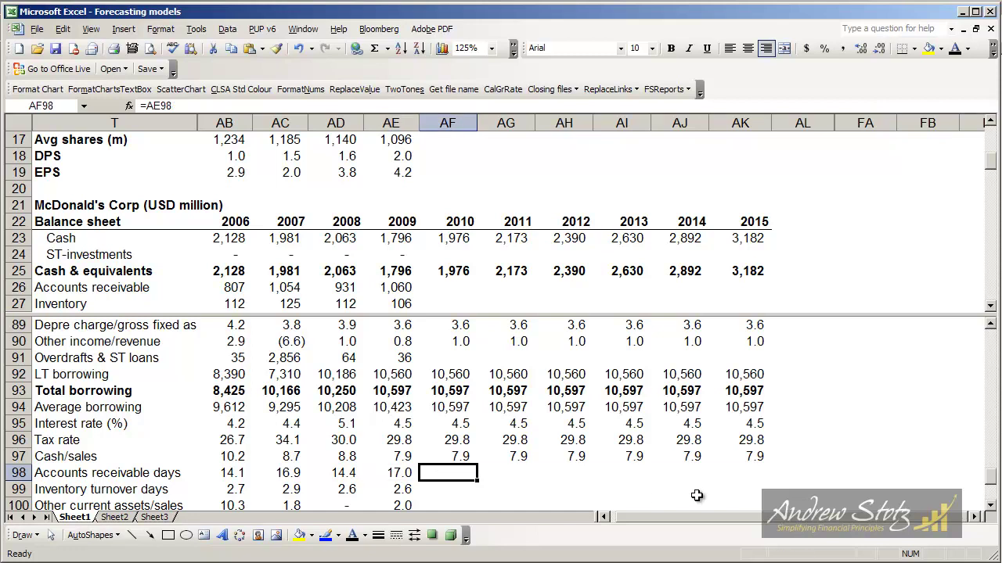
key("shift+Right")
key("shift+Right")
key("shift+Right")
key("ctrl+r")
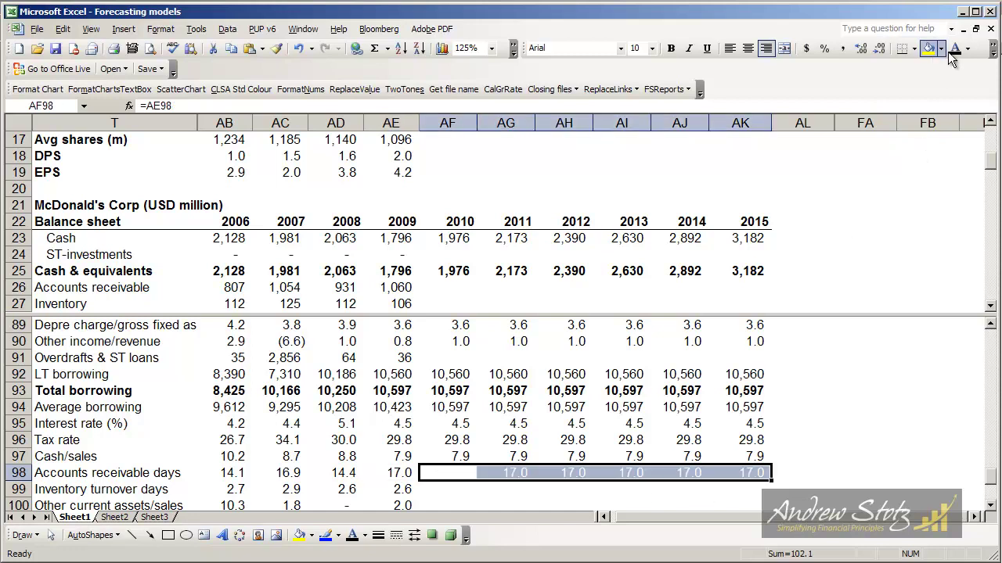
key("Up")
key("Down")
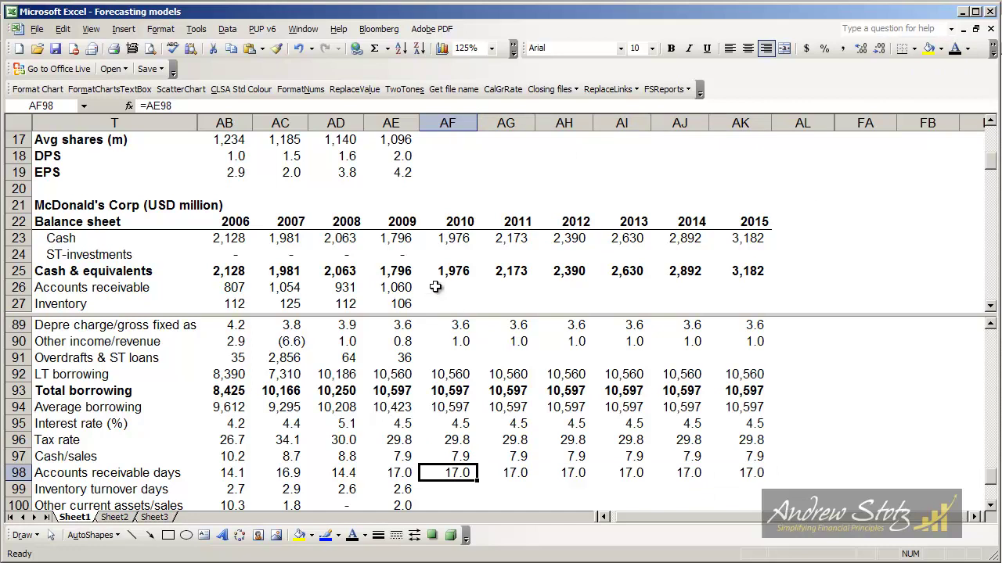
- Forecast receivables as days times daily sales, 1,166 in 2010 through 1,879 in 2015
left_click(435, 287)
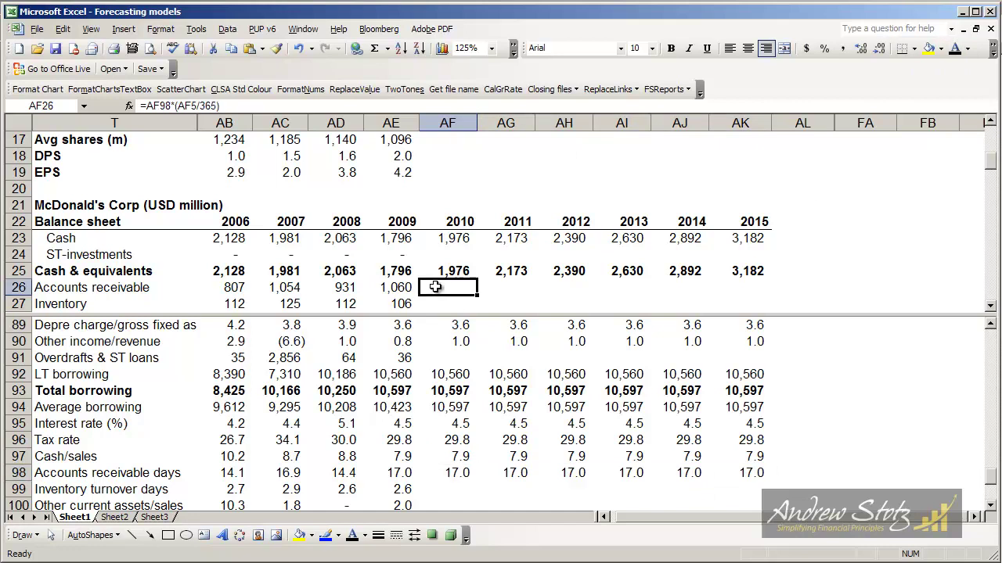
left_click(955, 48)
key("F2")
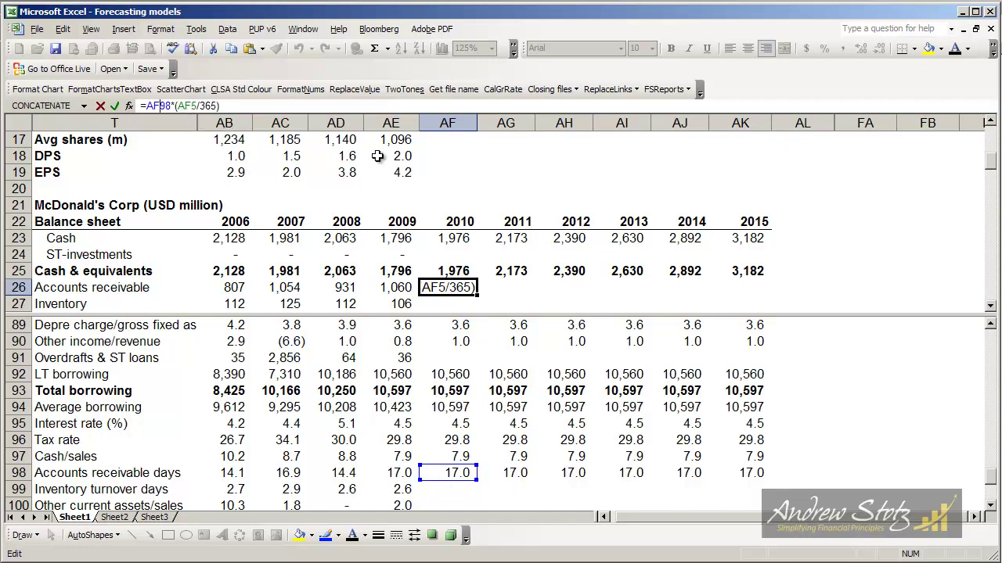
key("Return")
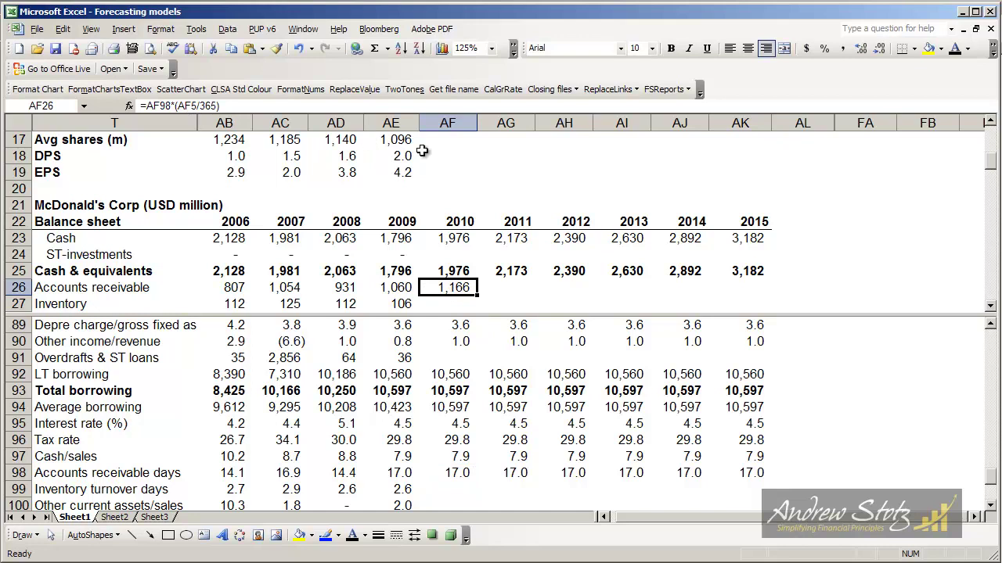
key("ctrl+c")
key("Right")
key("shift+Right")
key("shift+Right")
key("shift+Right")
key("ctrl+v")
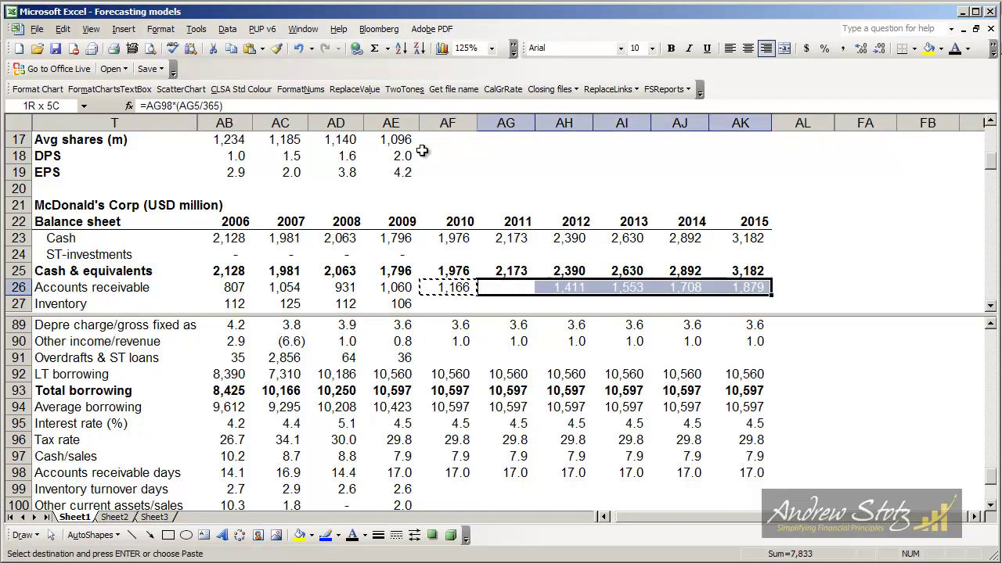
key("Escape")
key("Left")
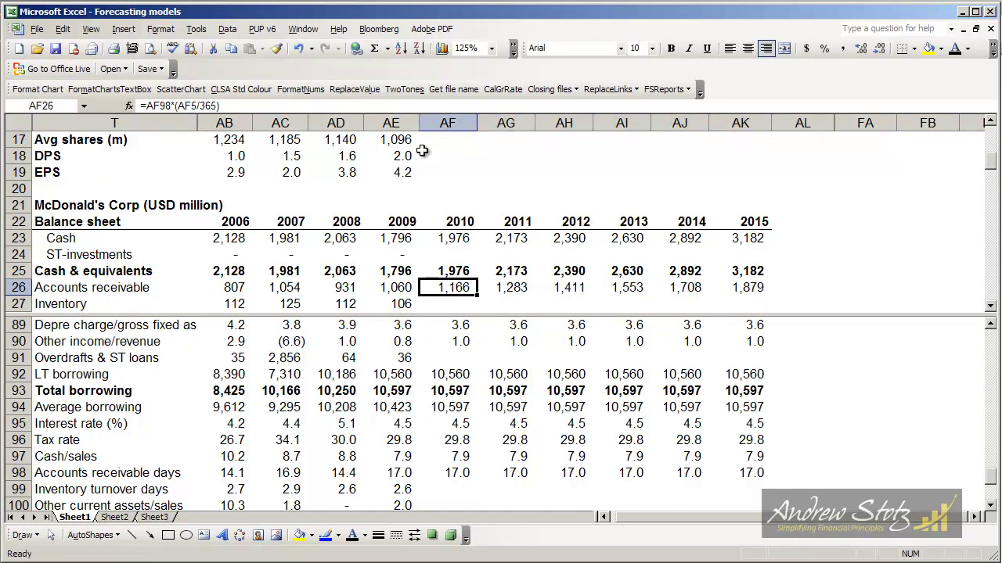
key("Down")
key("Down")
key("Down")
key("Down")
key("Down")
key("Down")
key("Down")
key("Down")
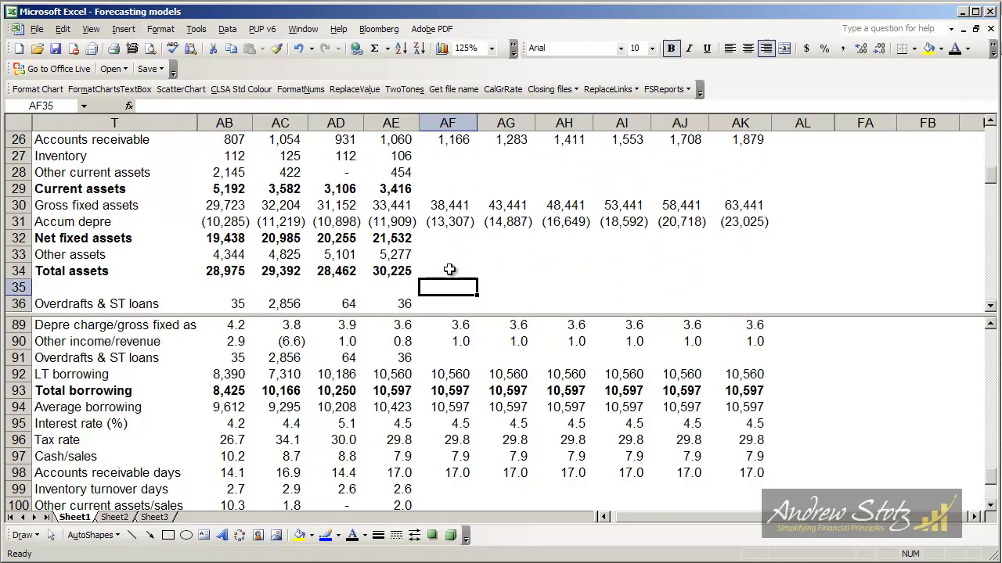
- Check the 2009 inventory days of 2.6 and carry it across 2010–2015
key("Up")
key("Up")
key("Up")
key("Up")
key("Up")
key("Up")
key("Up")
key("Up")
key("Up")
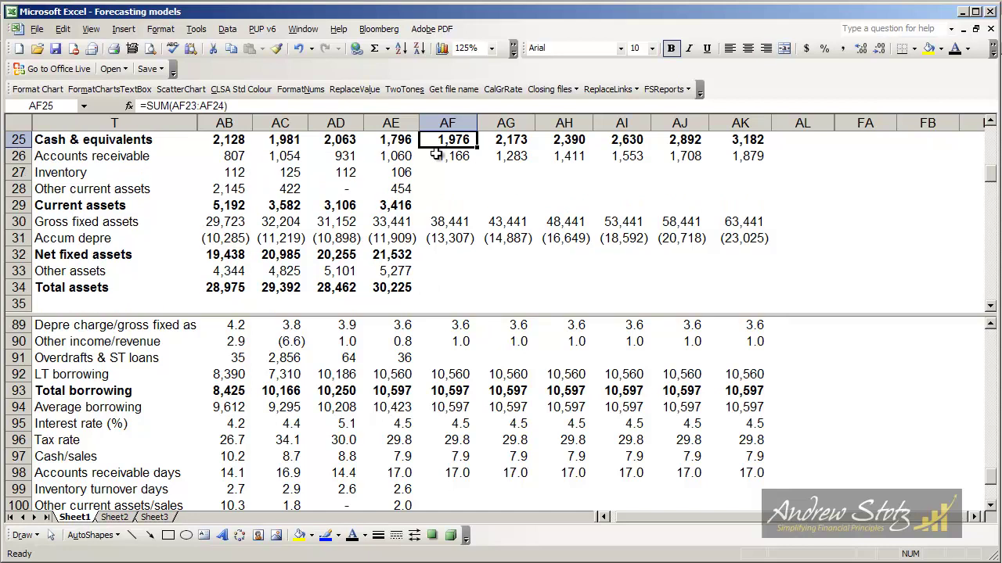
key("Up")
key("Up")
key("Up")
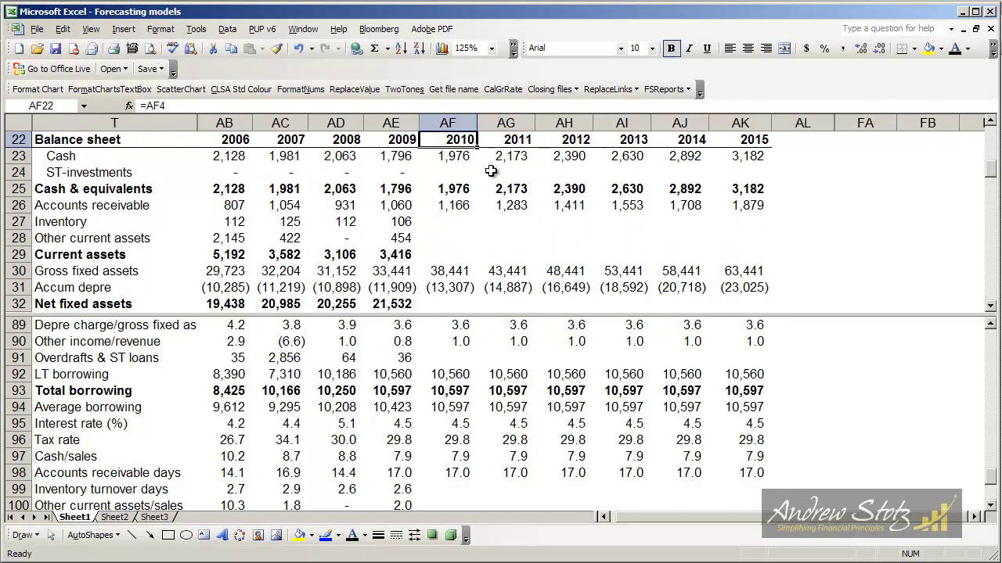
left_click(444, 223)
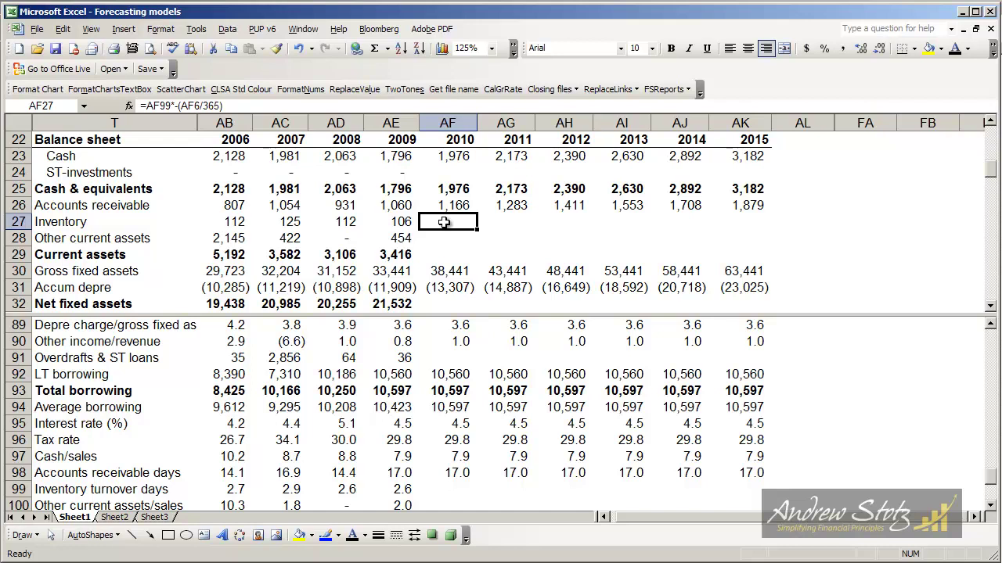
left_click(401, 489)
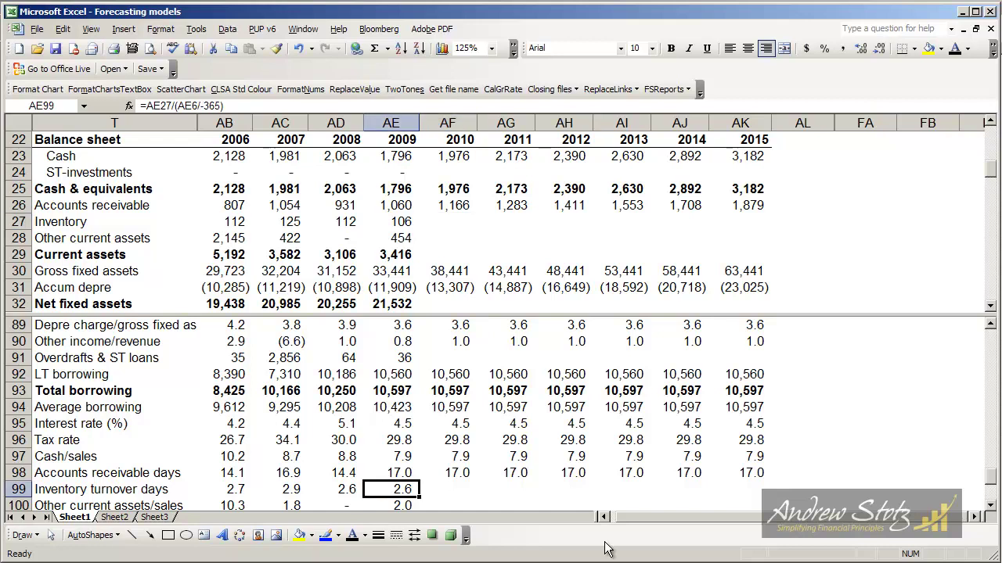
key("F2")
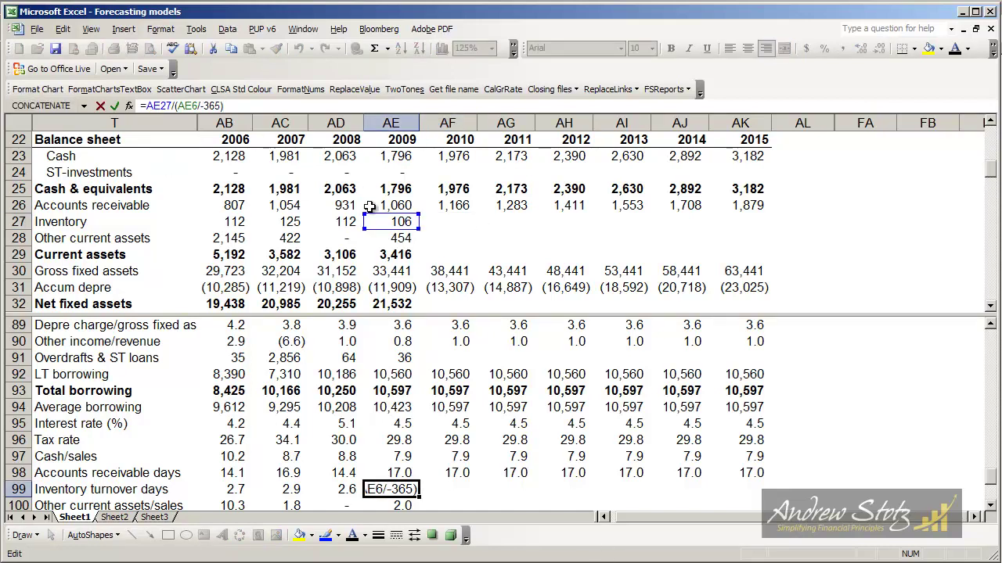
left_click_drag(146, 105, 191, 106)
left_click(208, 106)
key("Return")
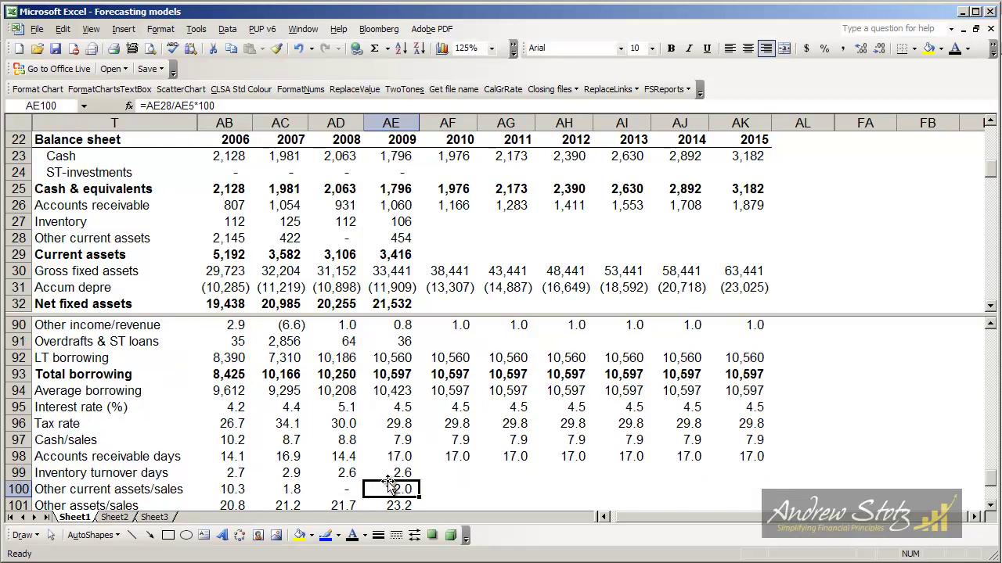
left_click(387, 474)
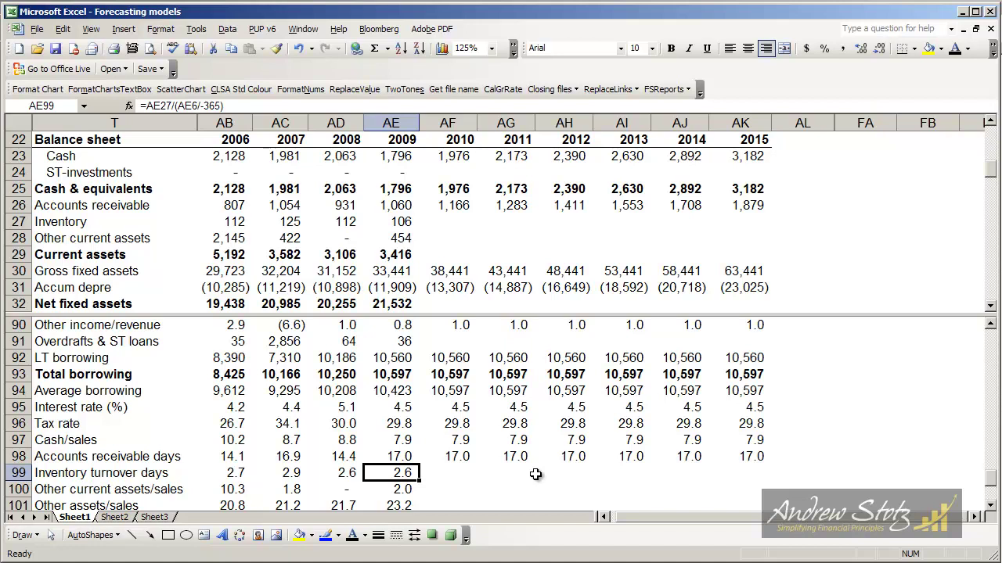
key("Right")
key("ctrl+shift+Right")
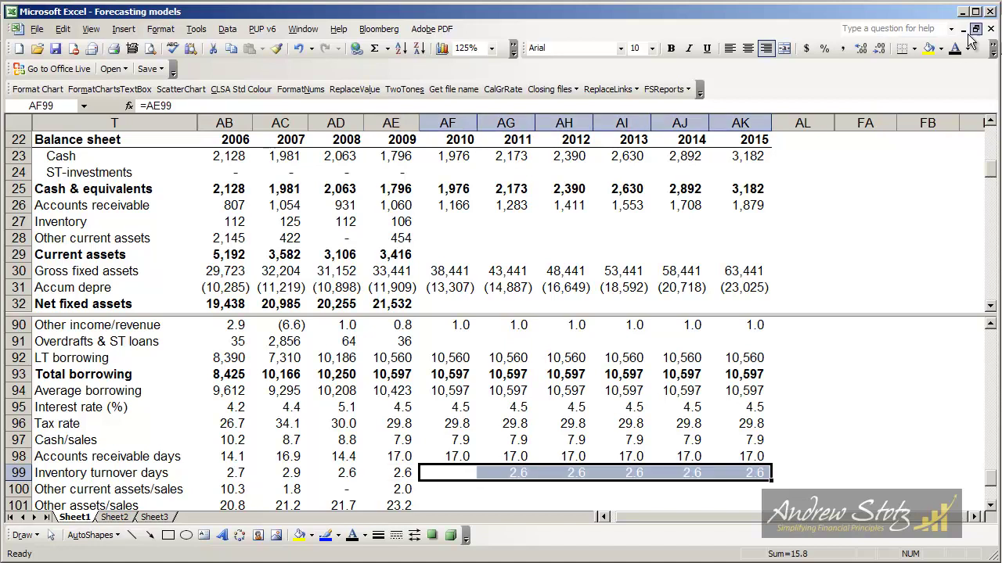
- Forecast inventory with =AF99*-(AF6/365), giving 117 in 2010, and fill it to 2015
left_click(451, 226)
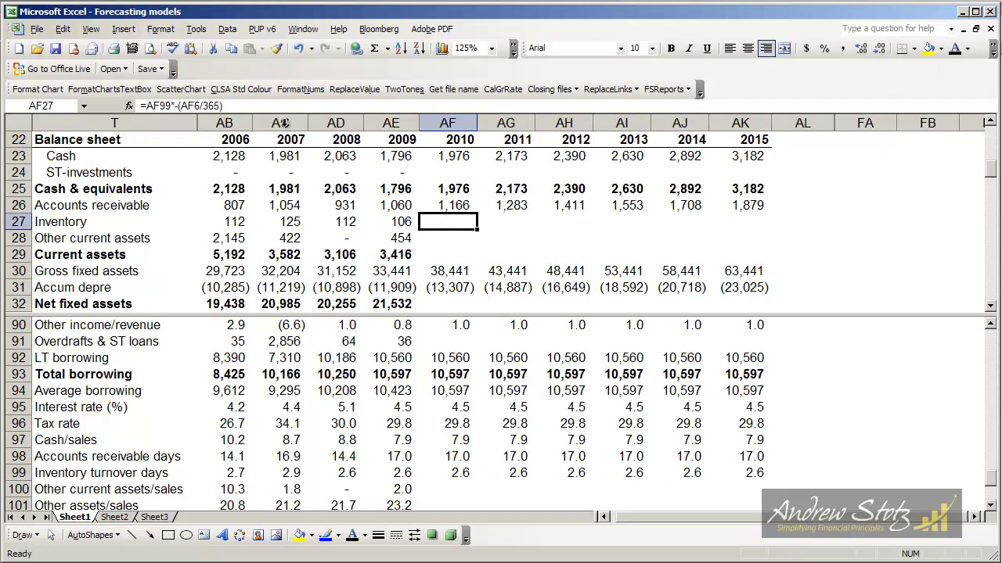
key("F2")
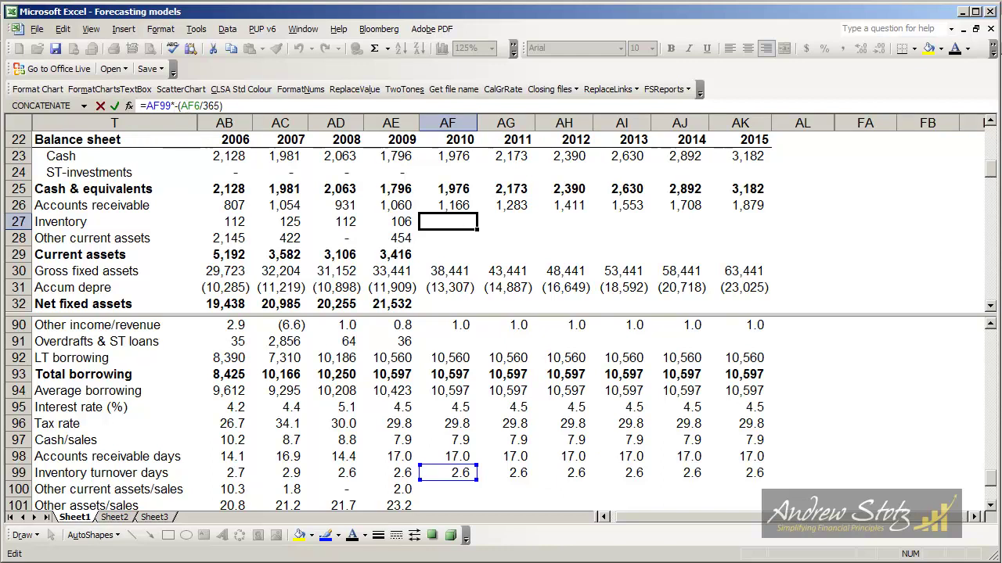
scroll(996, 137, "up", 7)
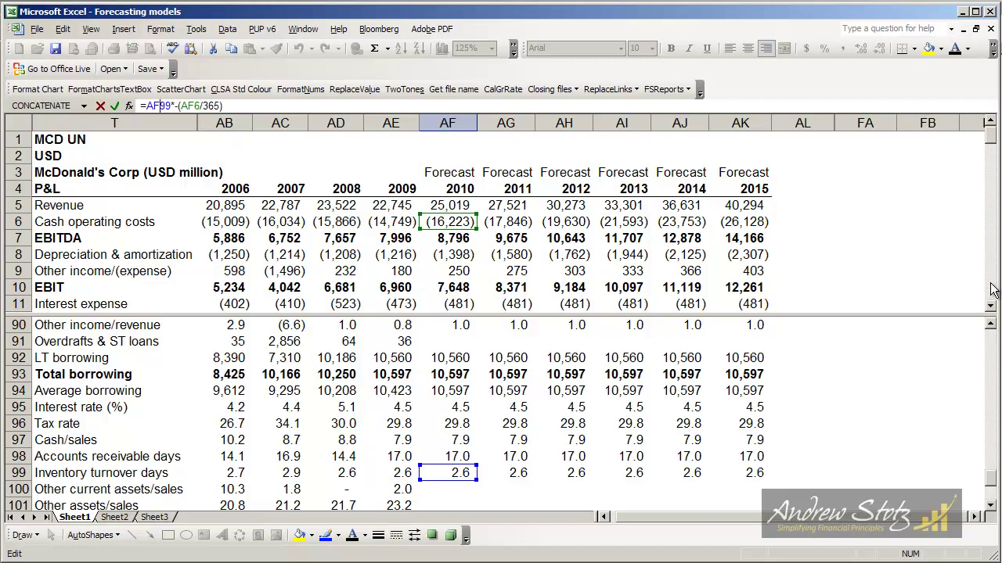
scroll(990, 289, "down", 4)
scroll(991, 289, "down", 3)
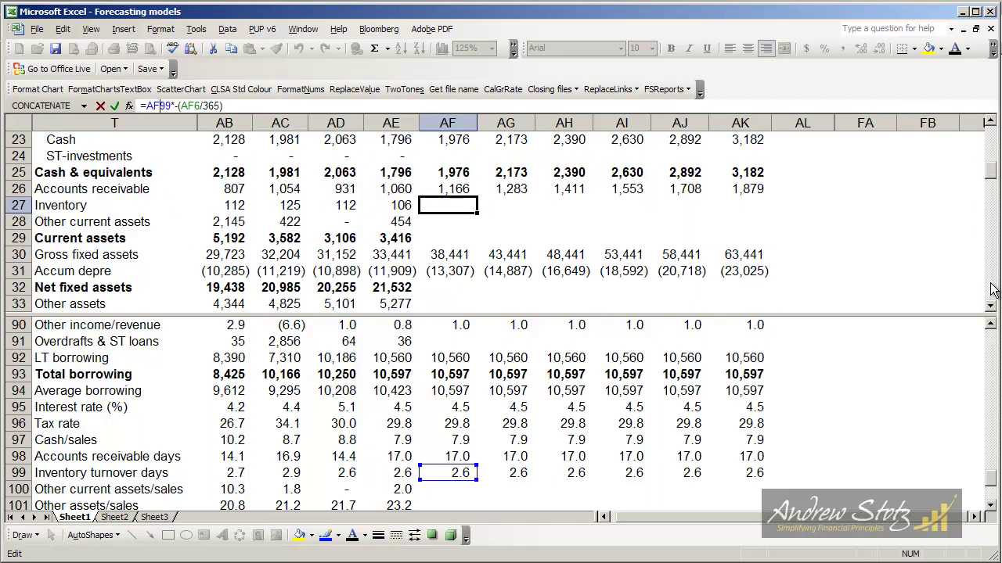
key("Return")
key("Up")
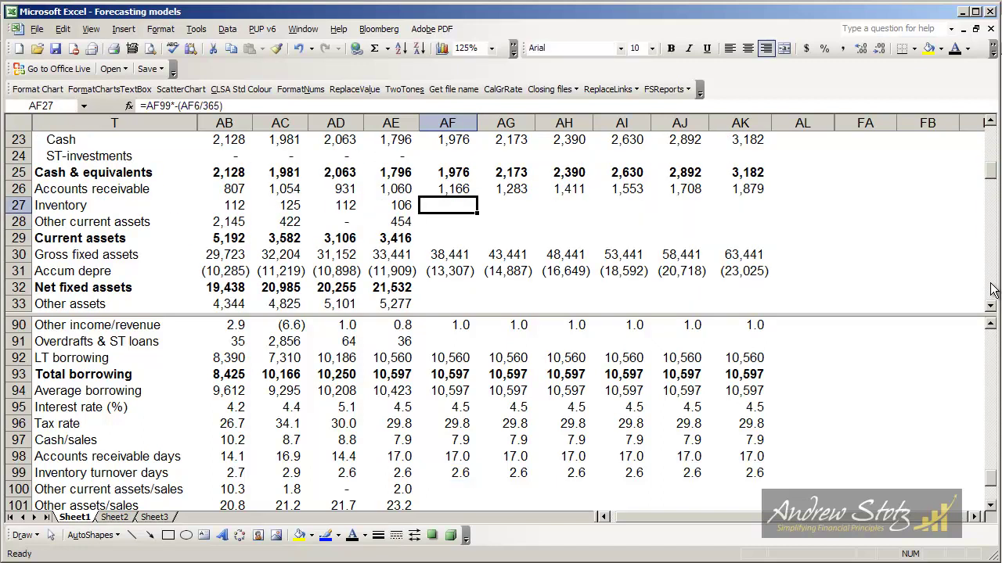
key("shift+Right")
key("shift+Right")
key("shift+Right")
key("ctrl+r")
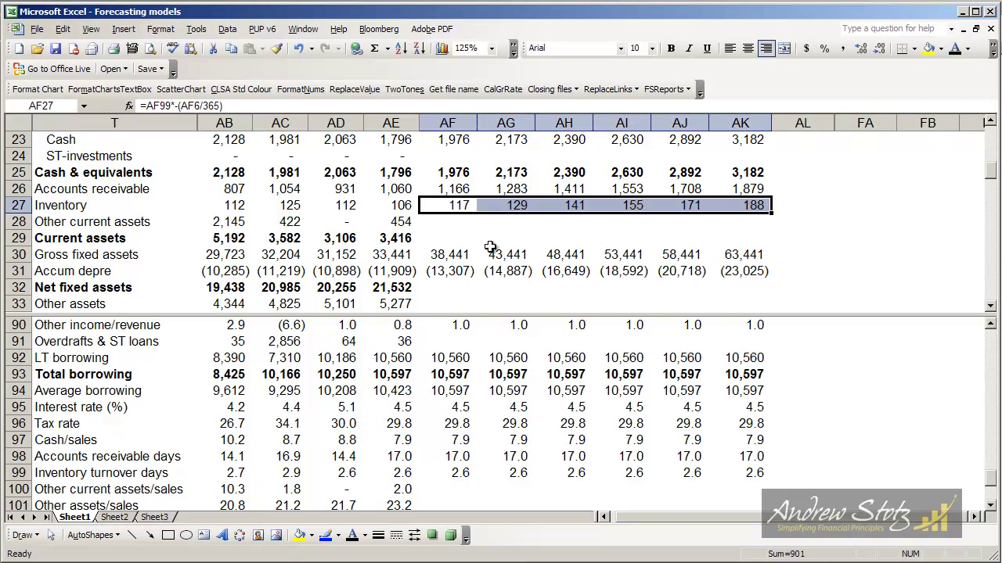
- Hold the other current assets/sales ratio at the 2009 value of 2.0 for 2010–2015
key("Down")
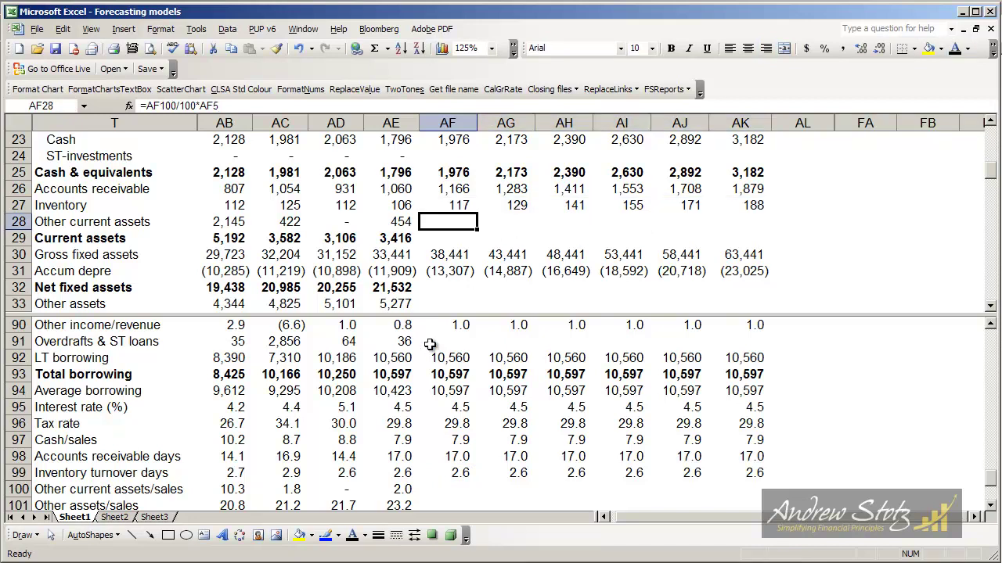
key("Left")
left_click(402, 489)
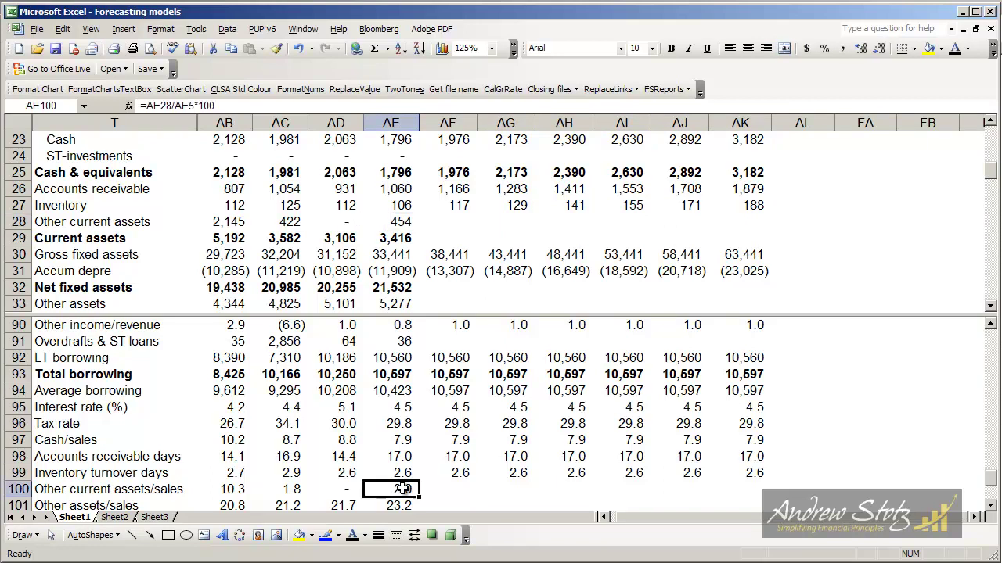
key("F2")
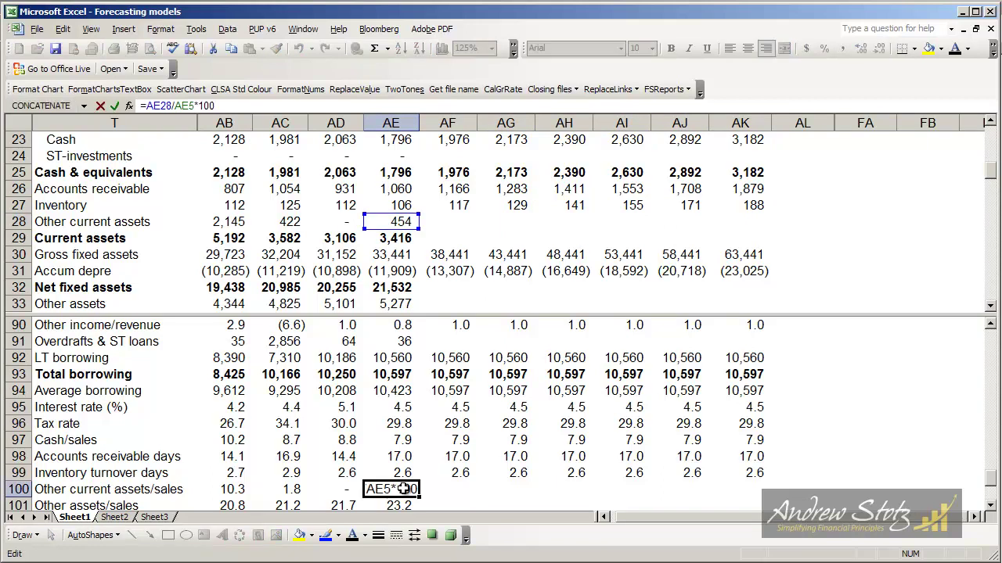
key("Return")
key("Up")
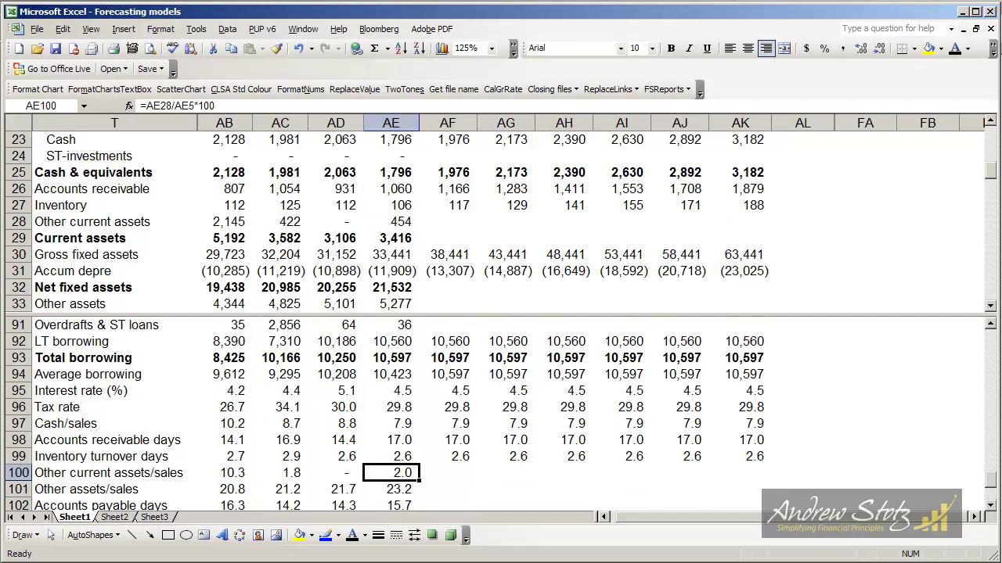
key("Right")
type("=")
key("Left")
key("ctrl+Return")
key("shift+Right")
key("shift+Right")
key("shift+Right")
key("ctrl+r")
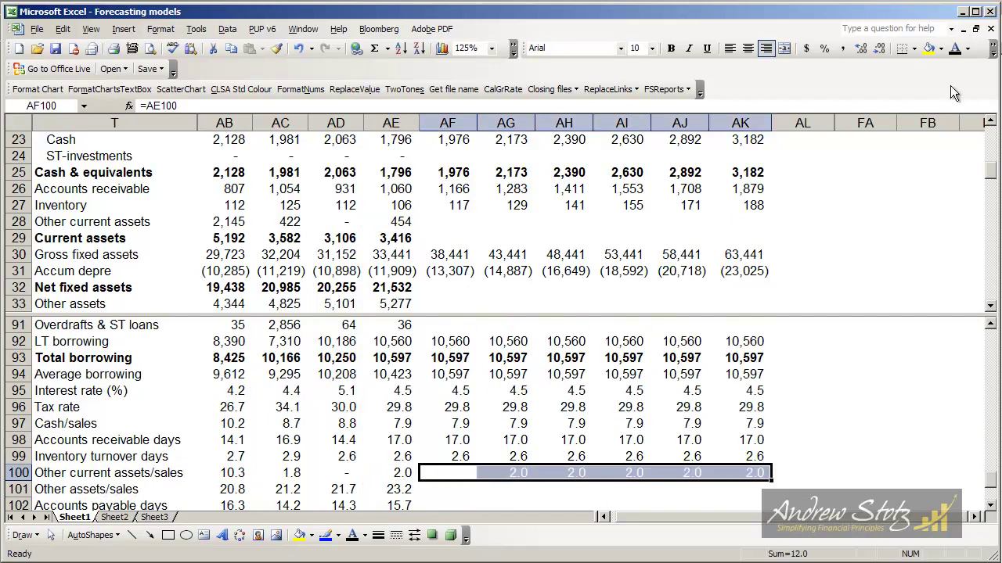
key("shift+Left")
key("shift+Left")
key("shift+Left")
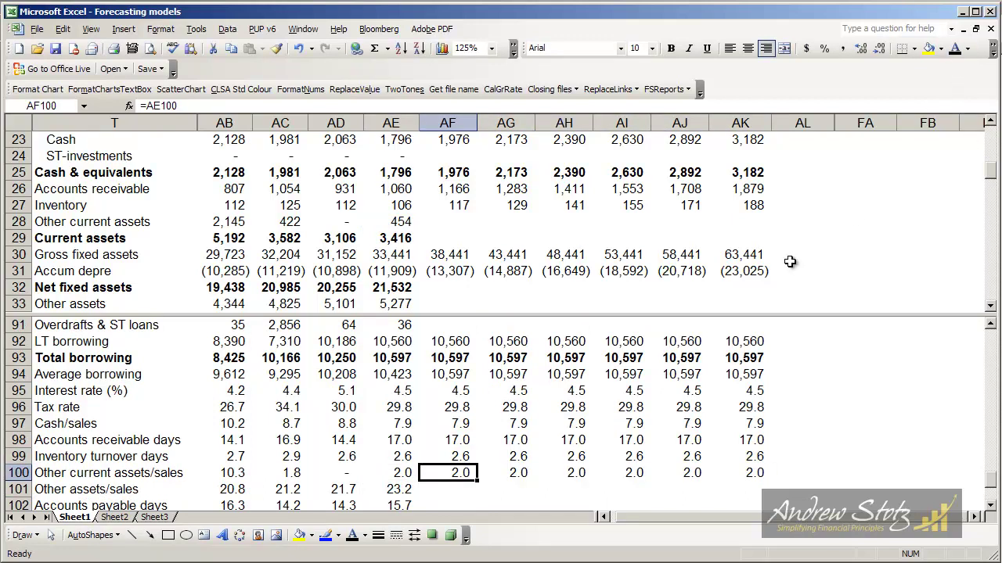
- Forecast 2010–2015 Other current assets as the ratio/100 times sales
left_click(443, 224)
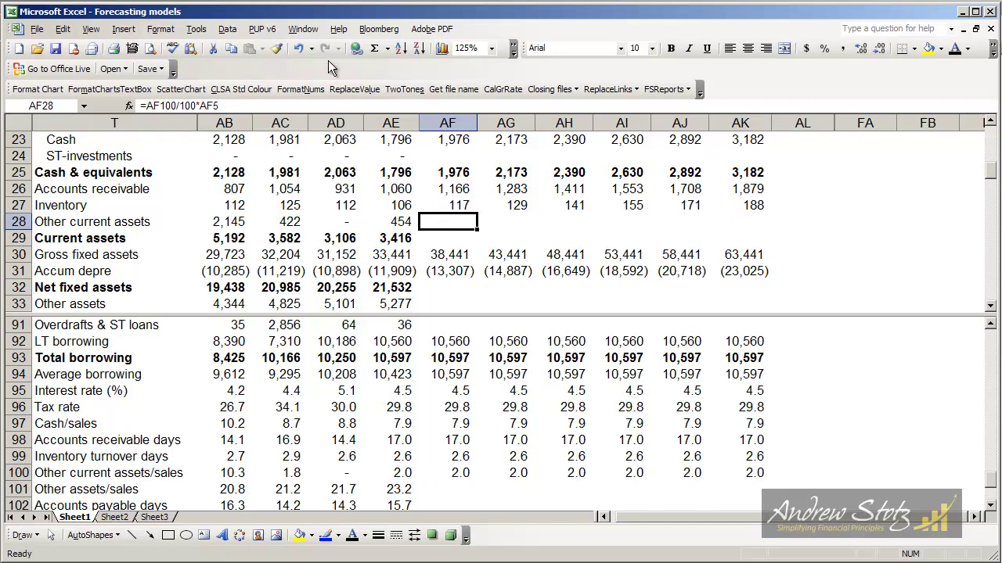
key("F2")
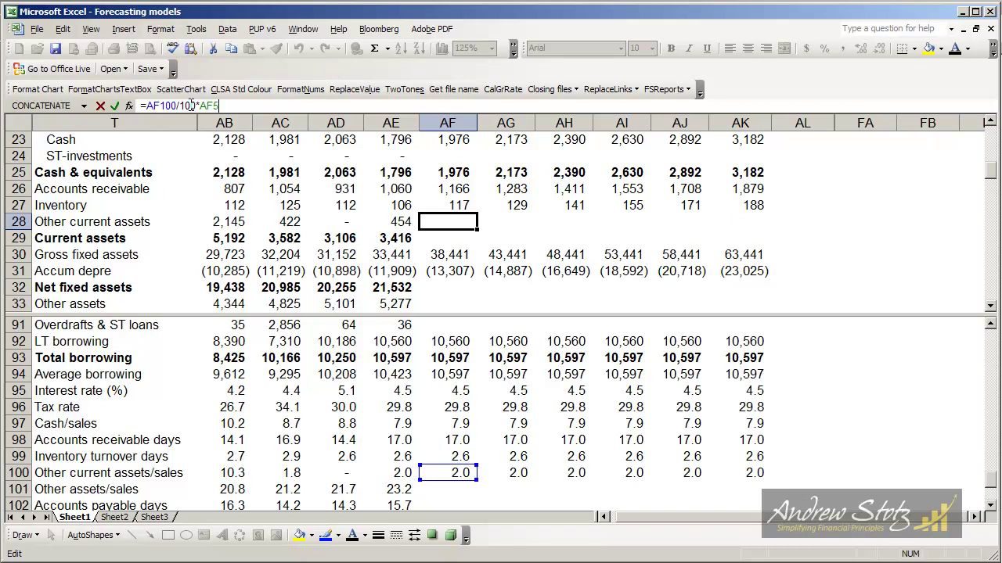
key("Return")
key("Up")
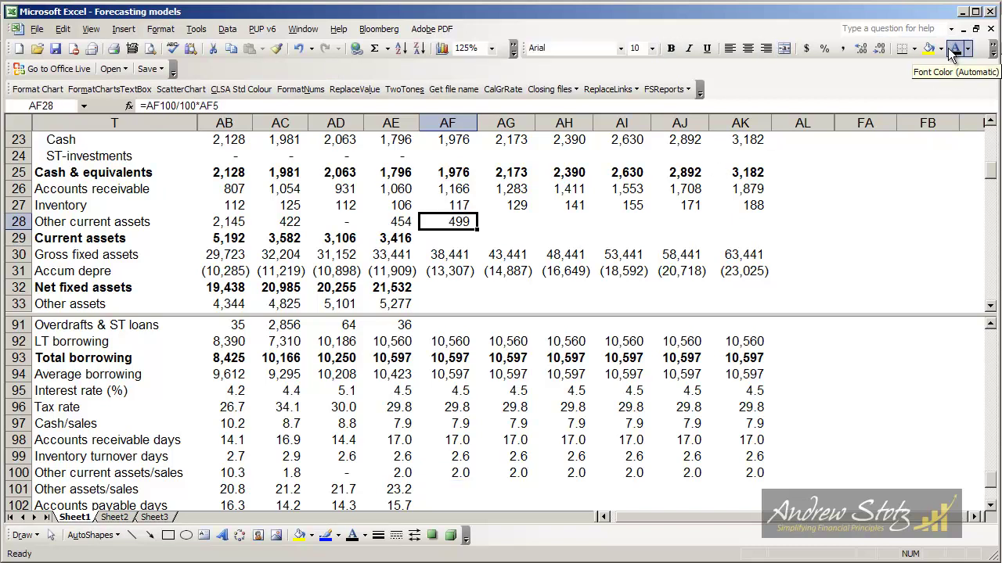
key("ctrl+c")
key("Right")
key("shift+Right")
key("shift+Right")
key("shift+Right")
key("ctrl+v")
key("Escape")
- Fill the Current assets totals across 2010–2015 (3,758 to 6,052) and show them in black
key("Left")
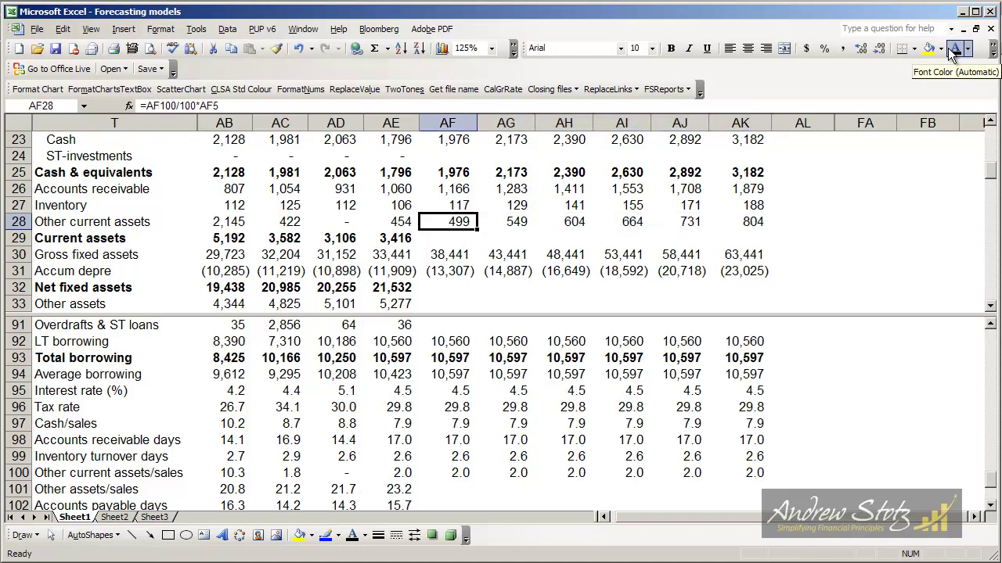
key("Down")
key("shift+Right")
key("shift+Right")
key("shift+Right")
key("ctrl+r")
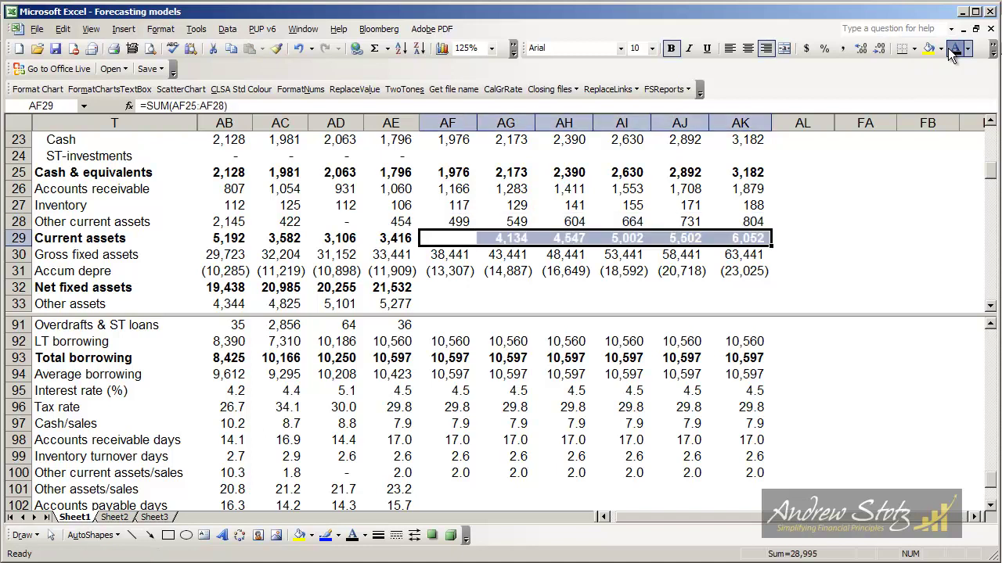
left_click(948, 48)
- Compare Net fixed assets formulas and show the 2010–2015 forecasts (25,133 to 40,416) in black
key("Down")
key("Down")
key("Down")
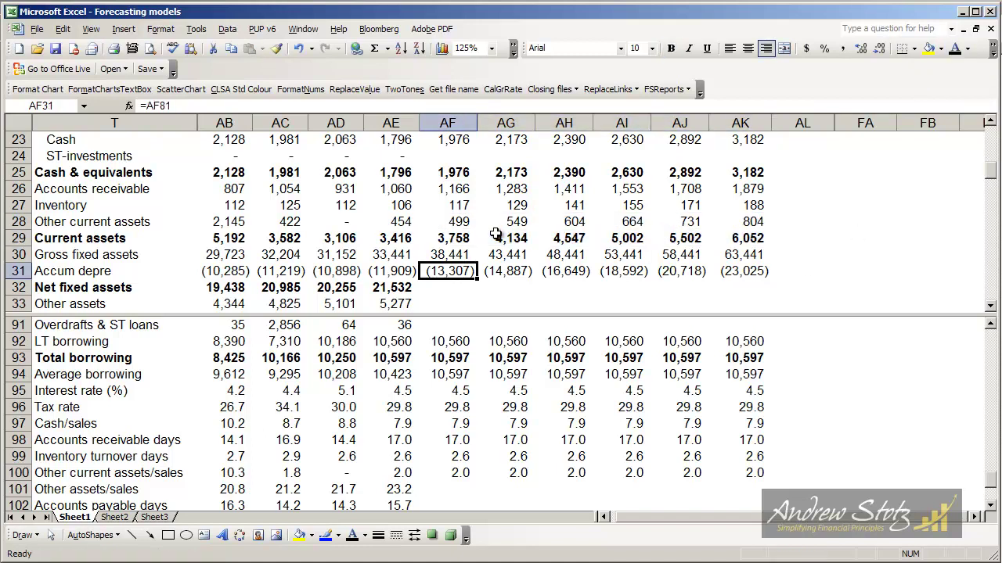
key("Up")
key("Up")
key("Down")
key("Down")
key("Left")
key("Right")
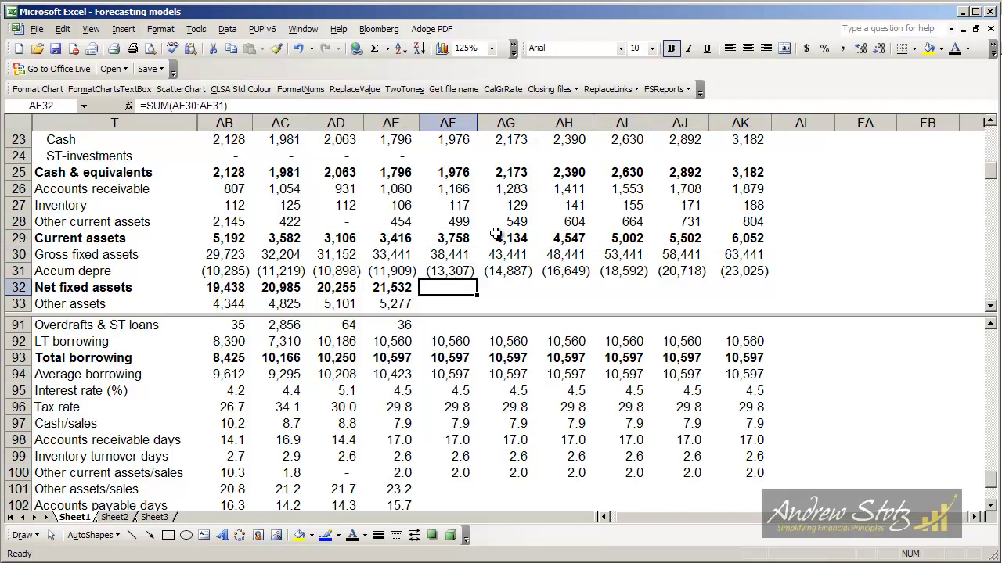
key("Left")
key("Right")
key("ctrl+shift+Right")
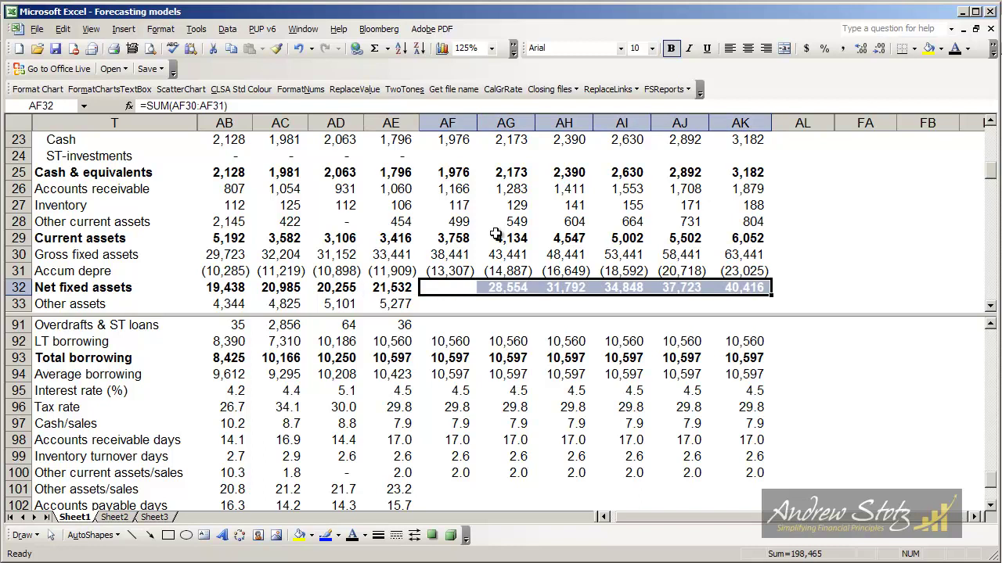
left_click(956, 49)
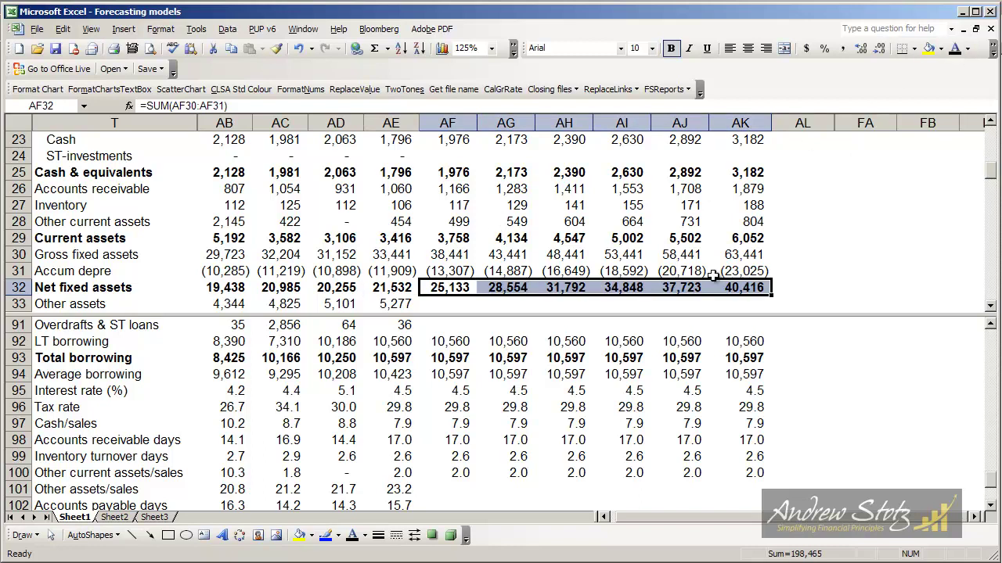
- Review how the 2009 Other assets/sales ratio is calculated
left_click(425, 288)
key("Down")
key("Down")
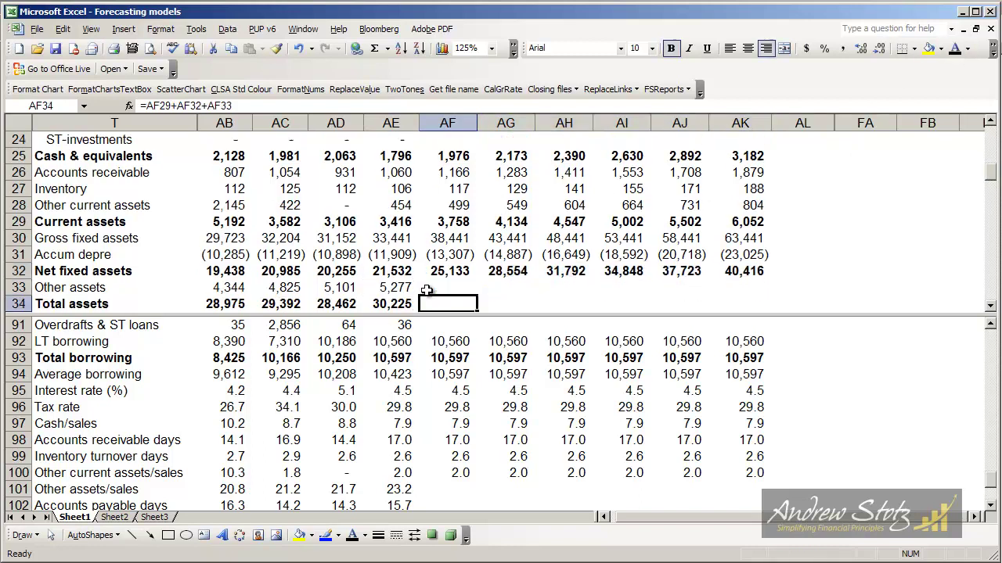
key("Up")
left_click(380, 486)
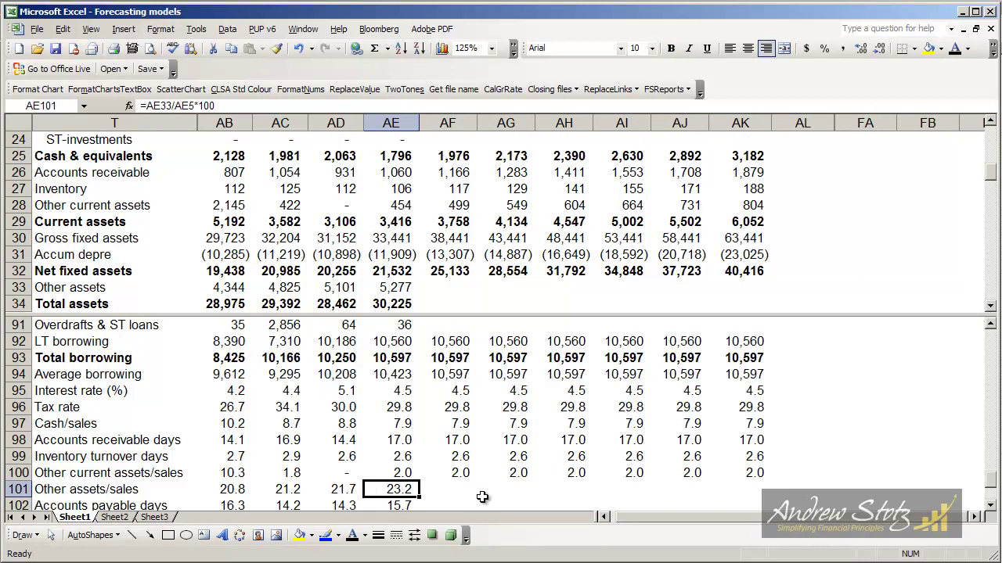
key("F2")
key("Return")
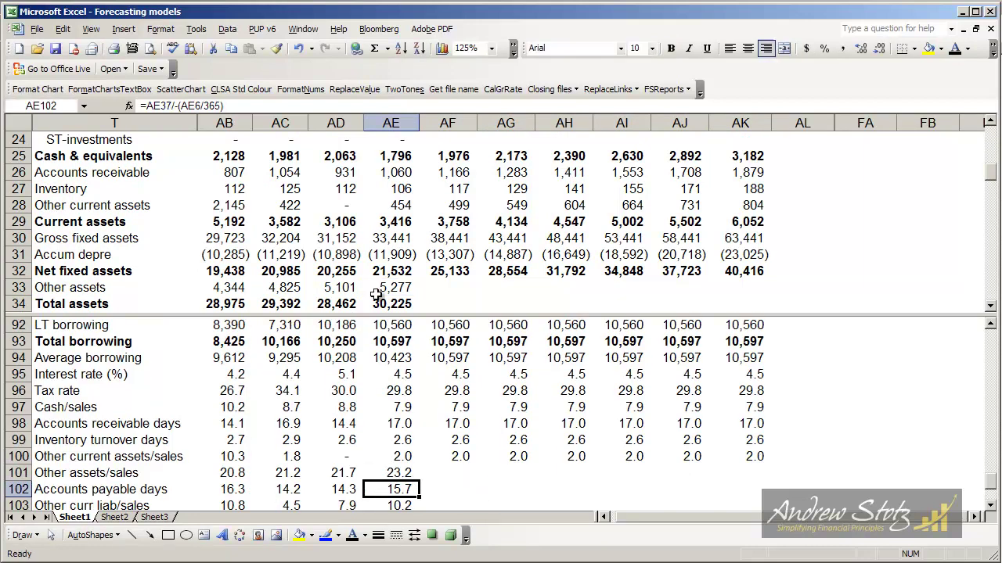
key("Up")
key("F2")
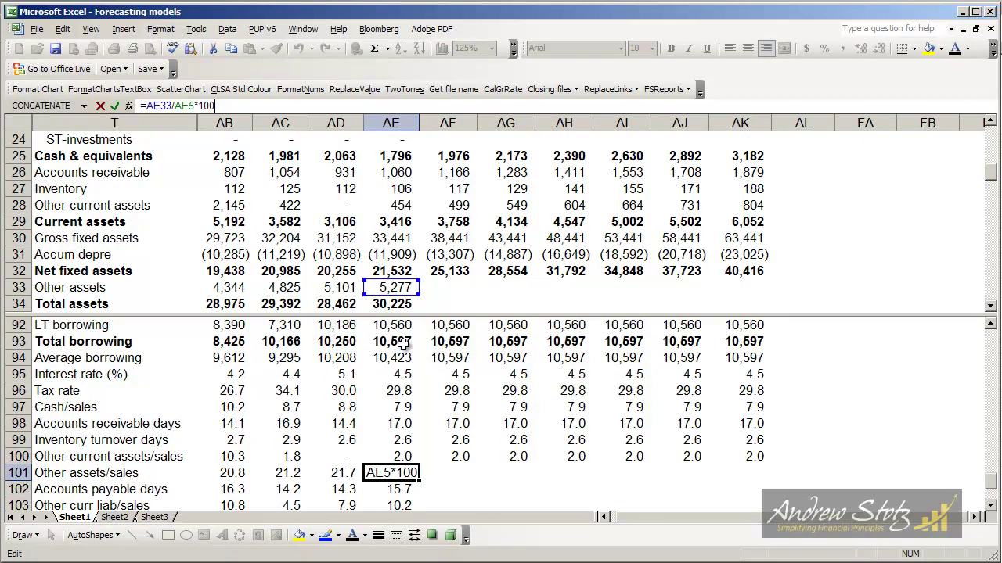
left_click(992, 136)
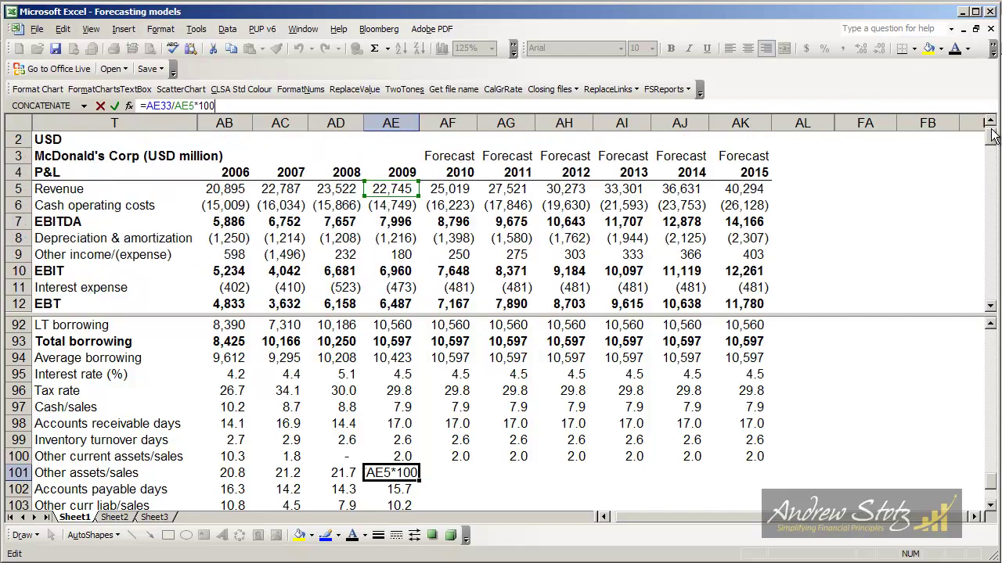
left_click(989, 295)
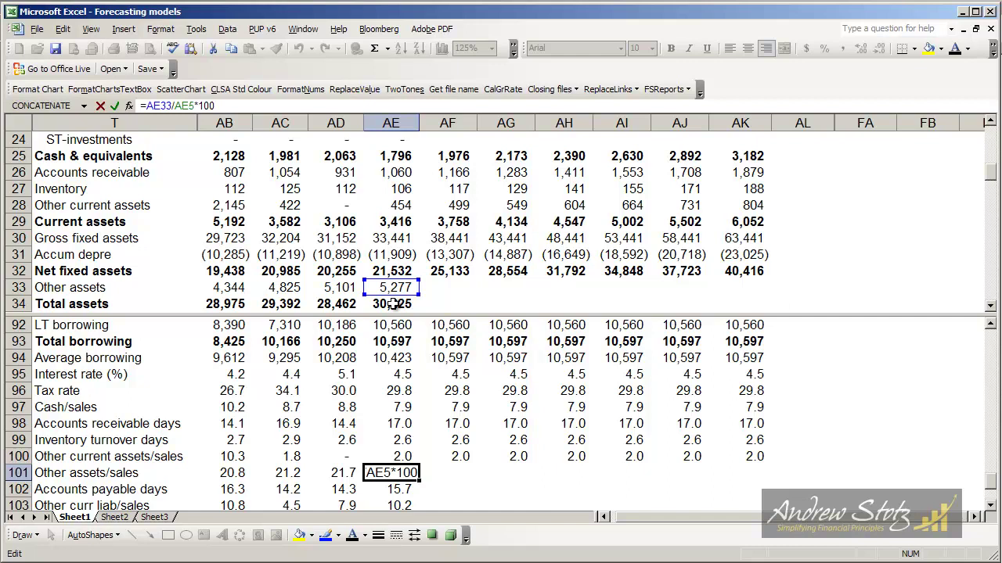
key("Return")
- Fill the Other assets formula and the 23.2% of sales ratio across 2010–2015
left_click_drag(441, 287, 743, 288)
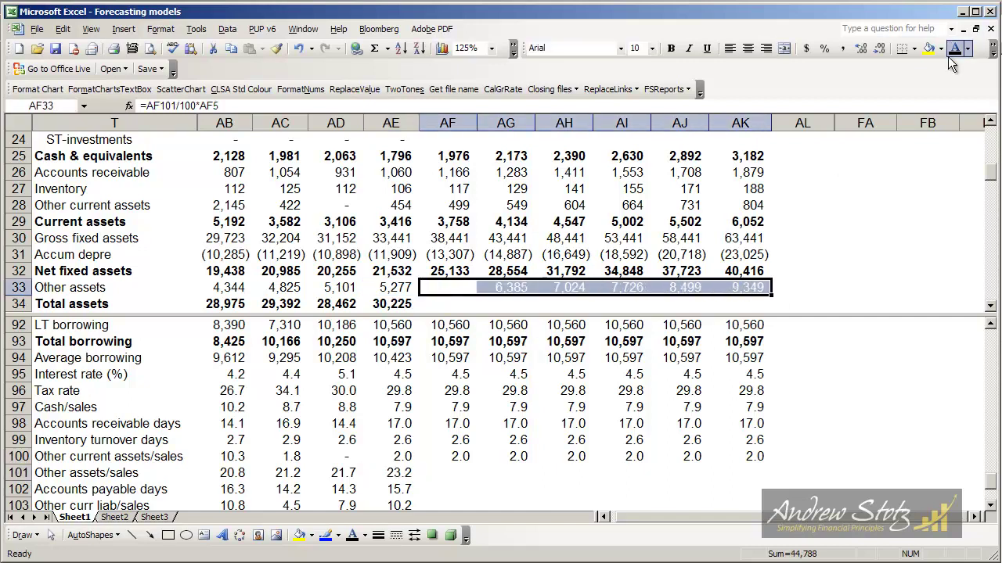
key("ctrl+r")
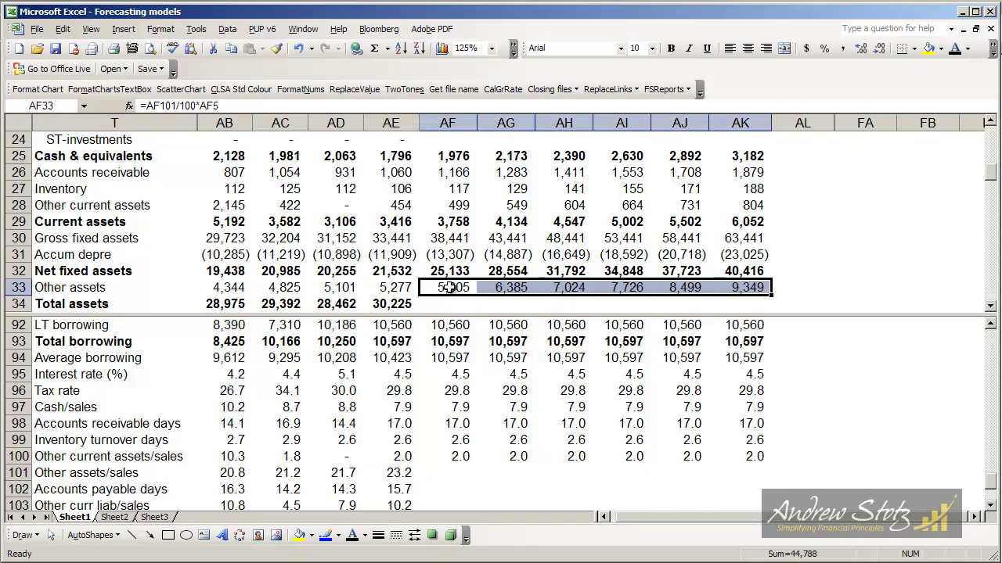
left_click(451, 288)
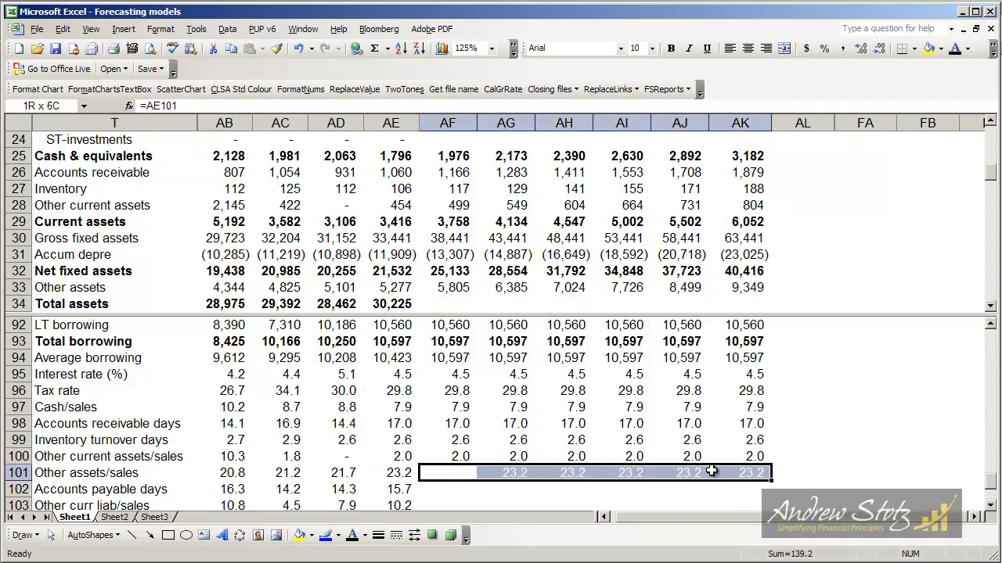
left_click_drag(445, 473, 731, 472)
key("ctrl+r")
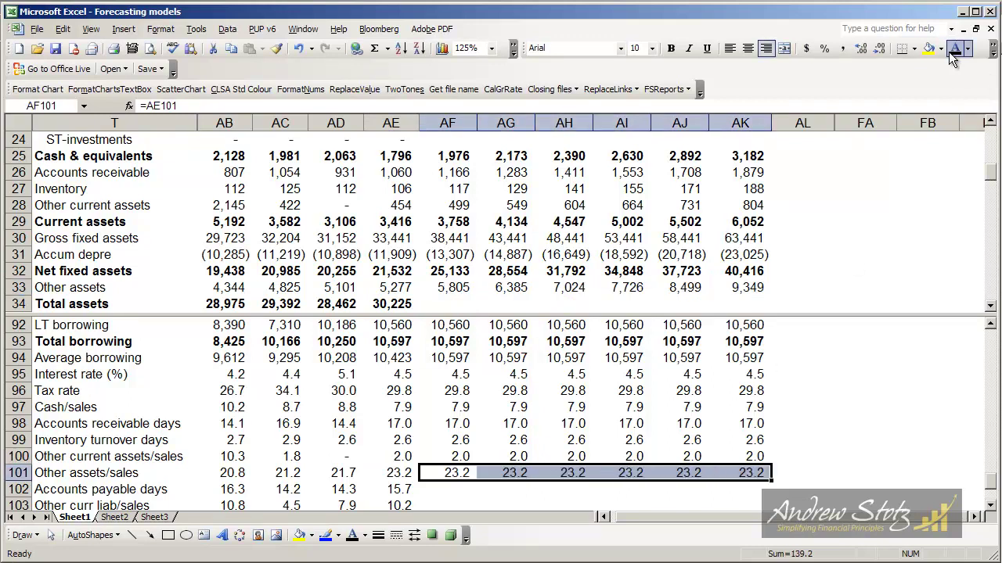
- Check the 2010 Other assets formula and show the 2010–2015 Total assets forecasts in black
left_click(443, 287)
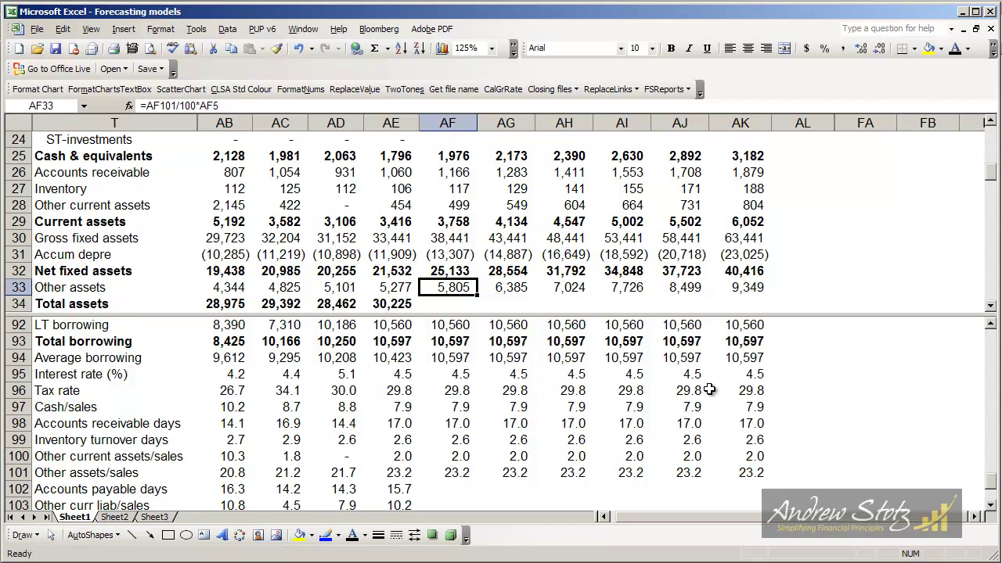
key("F2")
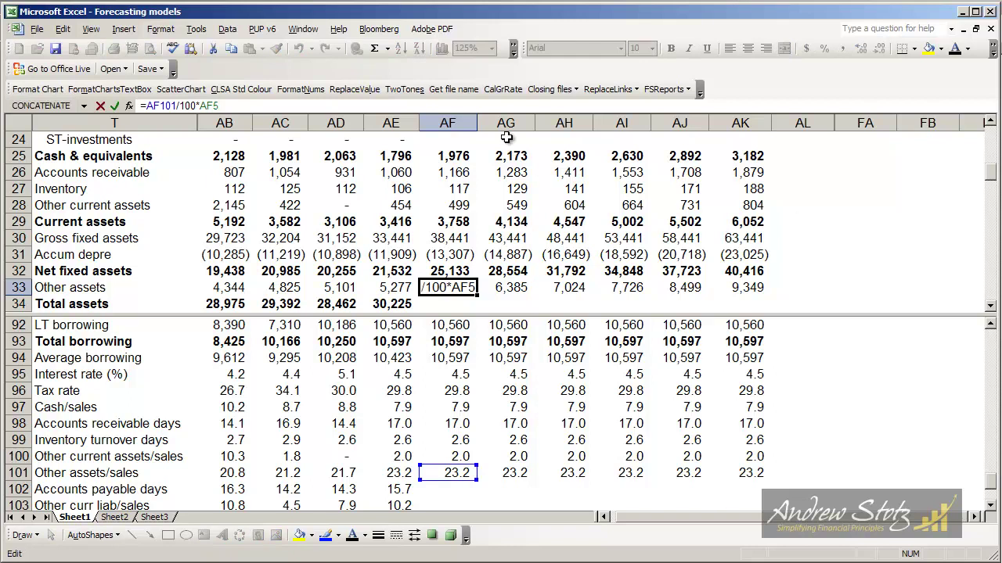
left_click(496, 290)
left_click(459, 289)
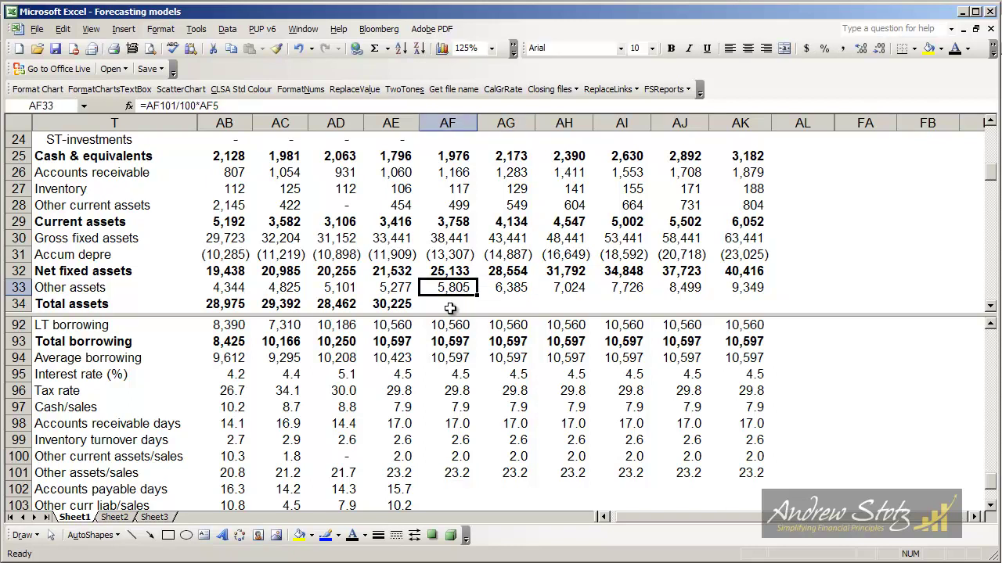
left_click_drag(450, 303, 709, 298)
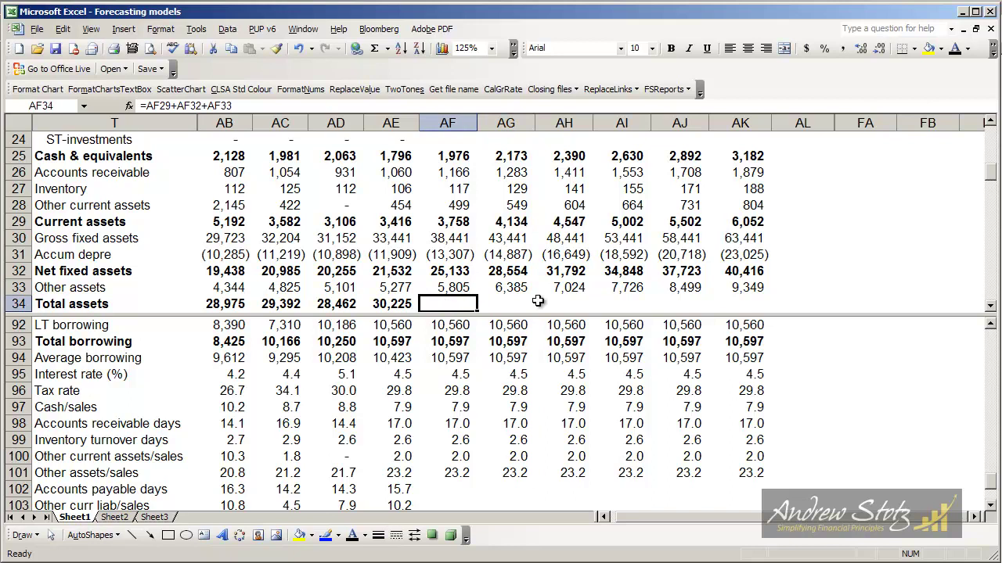
left_click(953, 49)
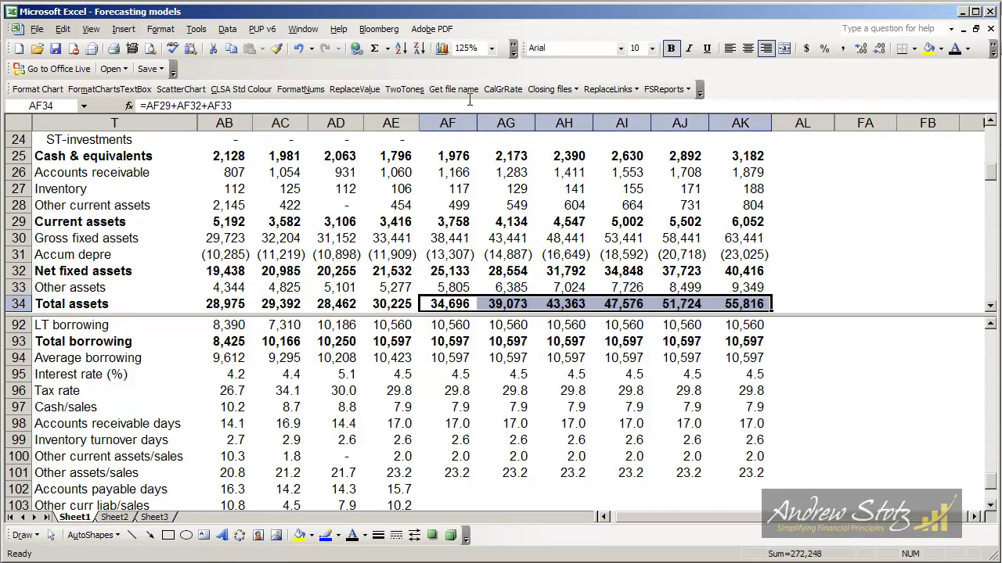